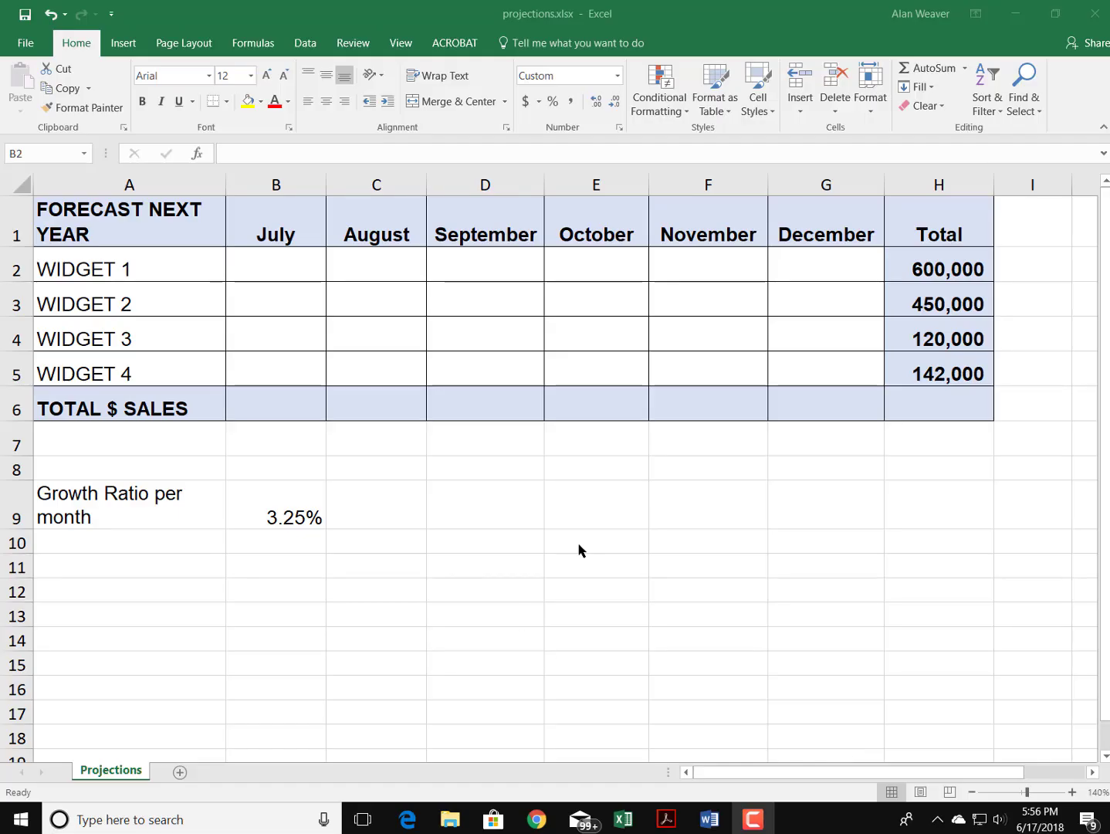
# Enter 82,000 as WIDGET 1's July value in B2.
pyautogui.click(256, 260)
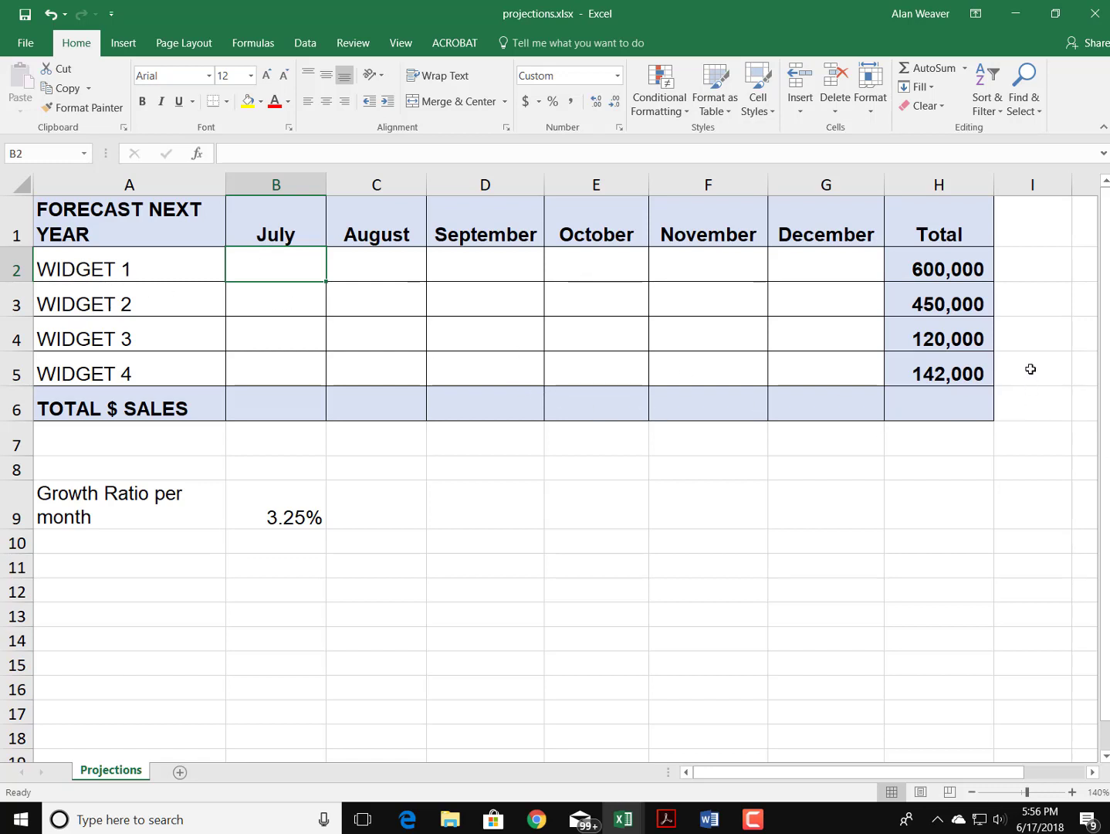
pyautogui.click(975, 268)
pyautogui.click(957, 304)
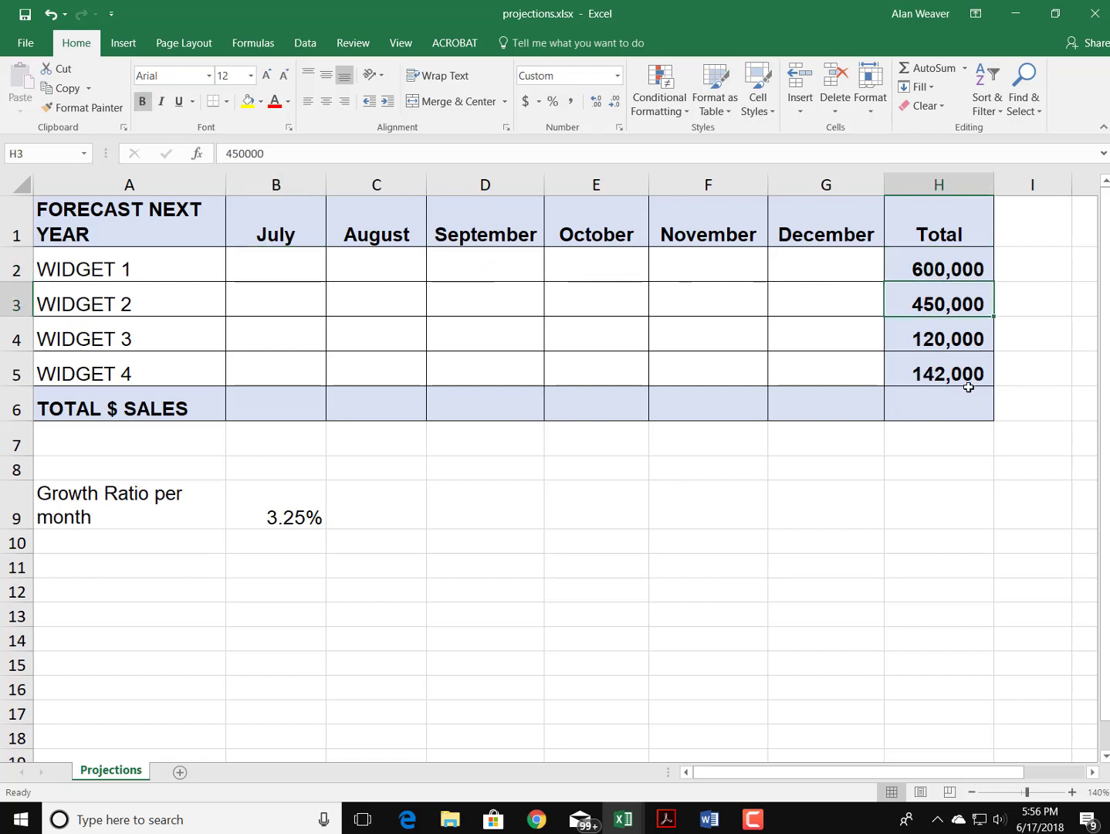
pyautogui.click(292, 513)
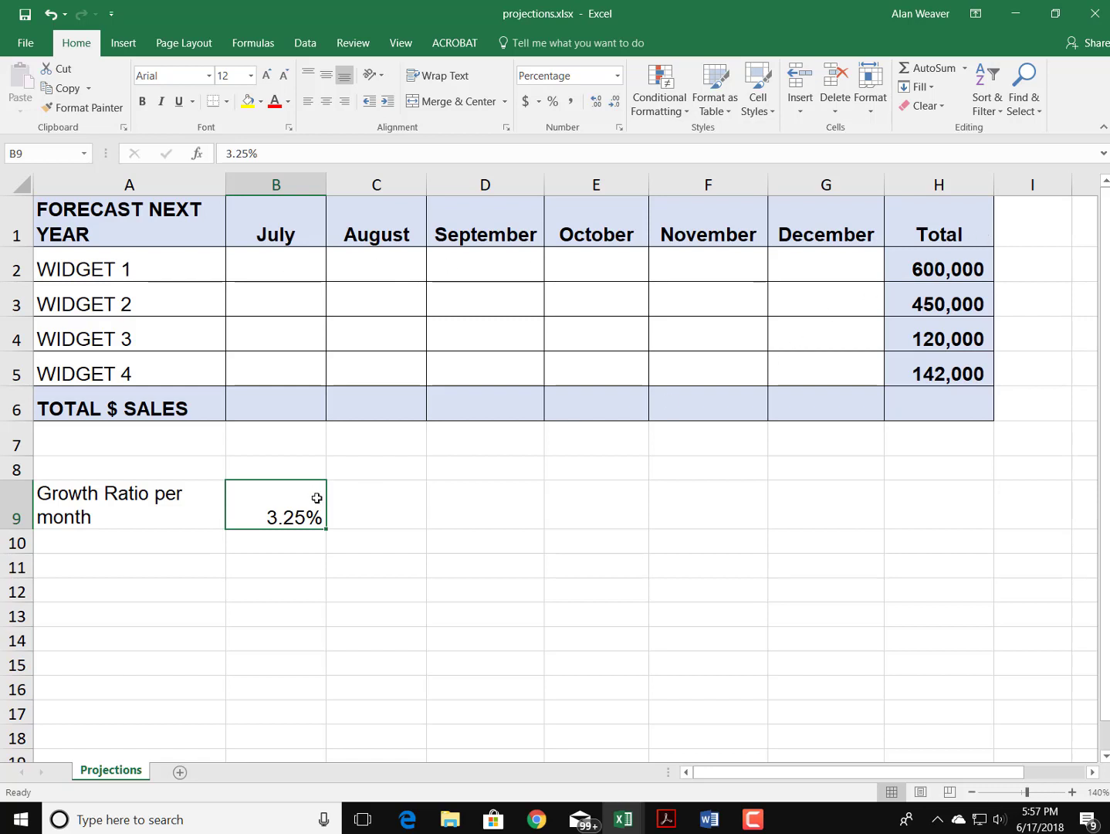
pyautogui.click(302, 273)
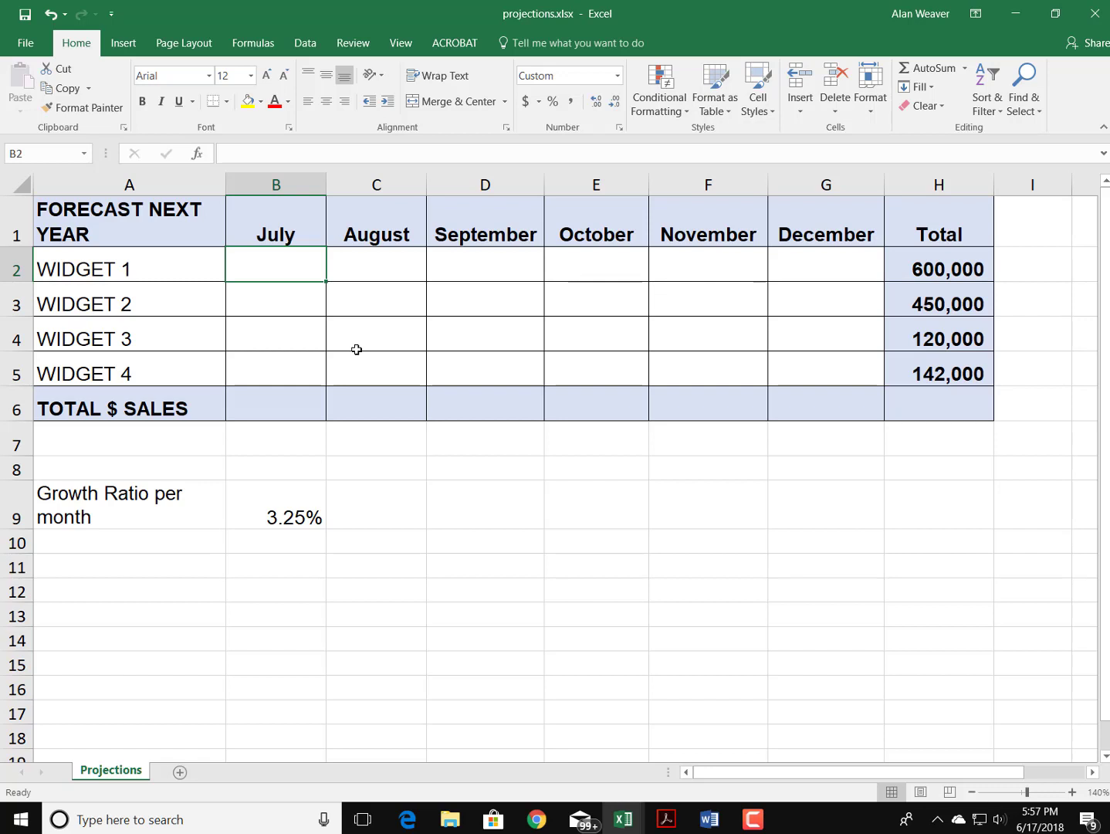
pyautogui.write('82000')
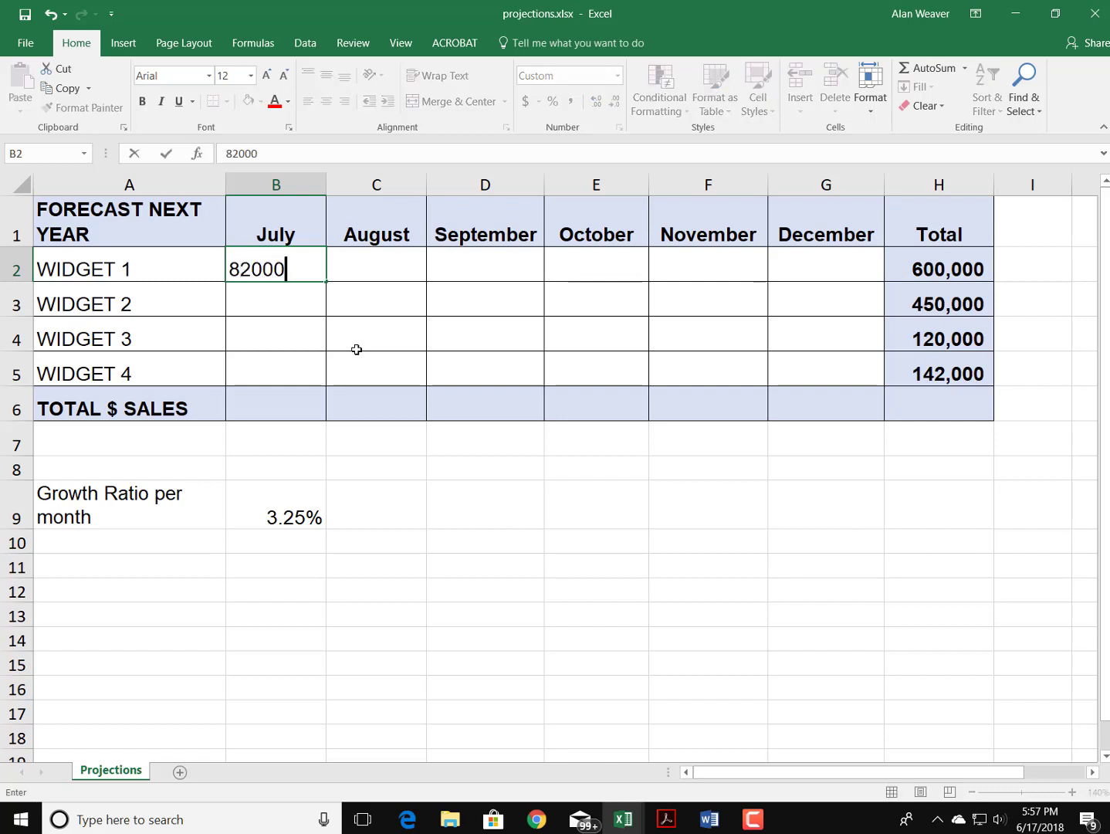
pyautogui.press('Return')
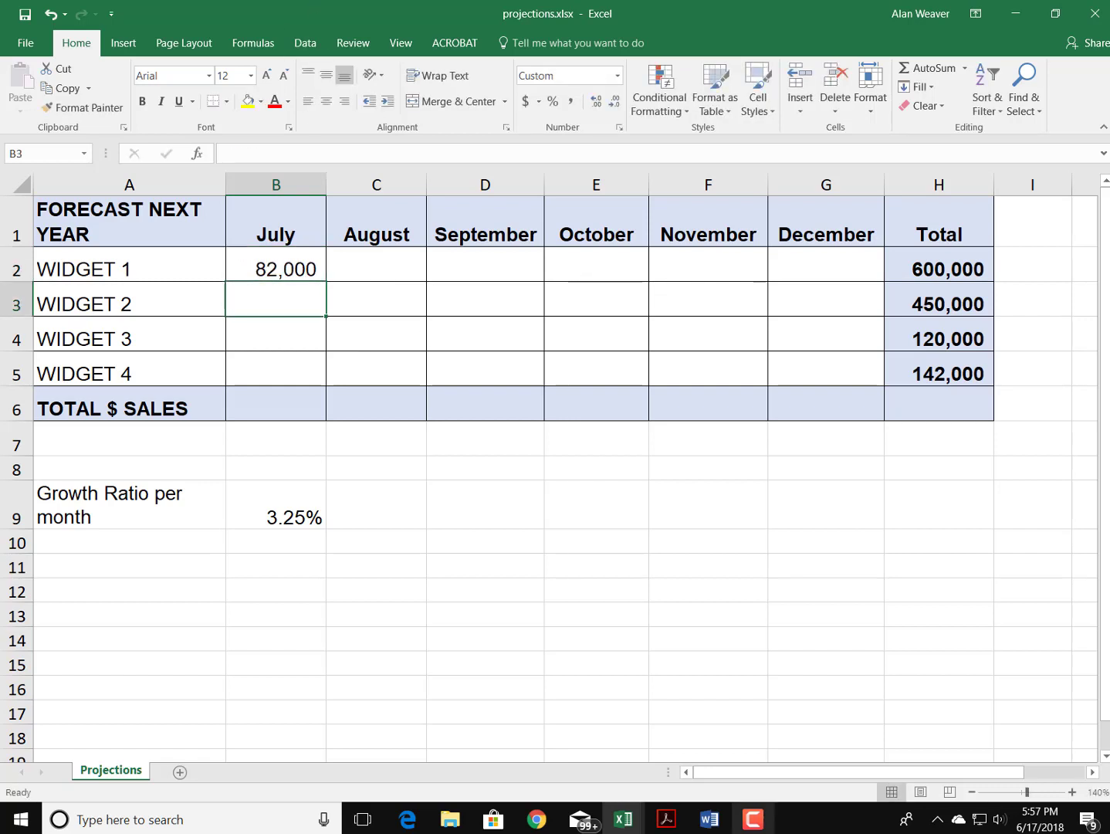
# Enter the August growth formula =B2+B2*$B$9 in C2, with B9 locked as absolute.
pyautogui.click(387, 261)
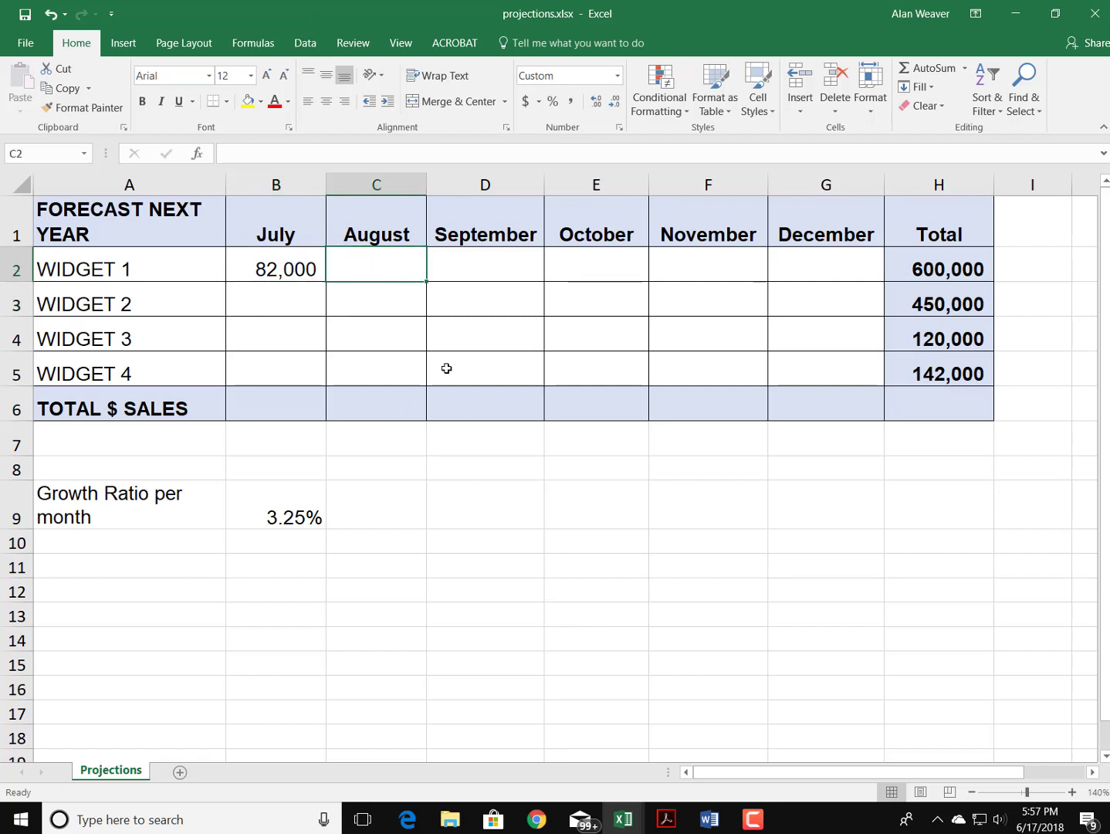
pyautogui.click(271, 518)
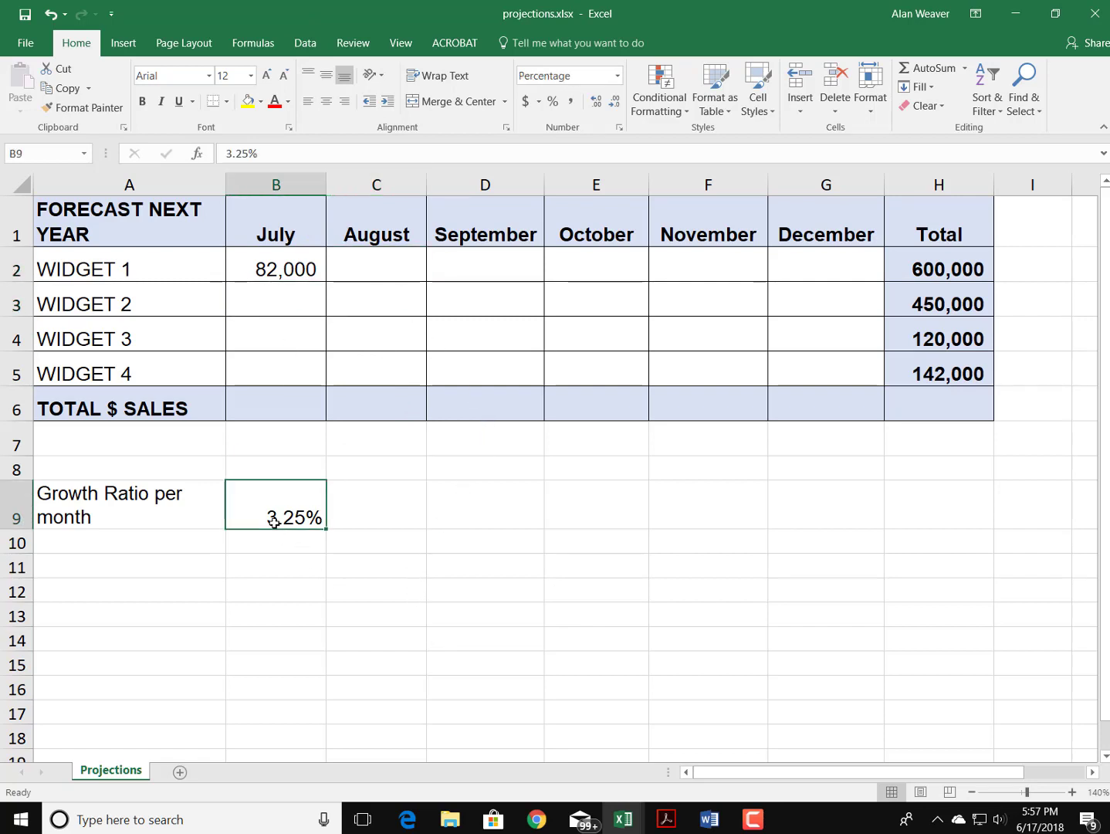
pyautogui.click(277, 266)
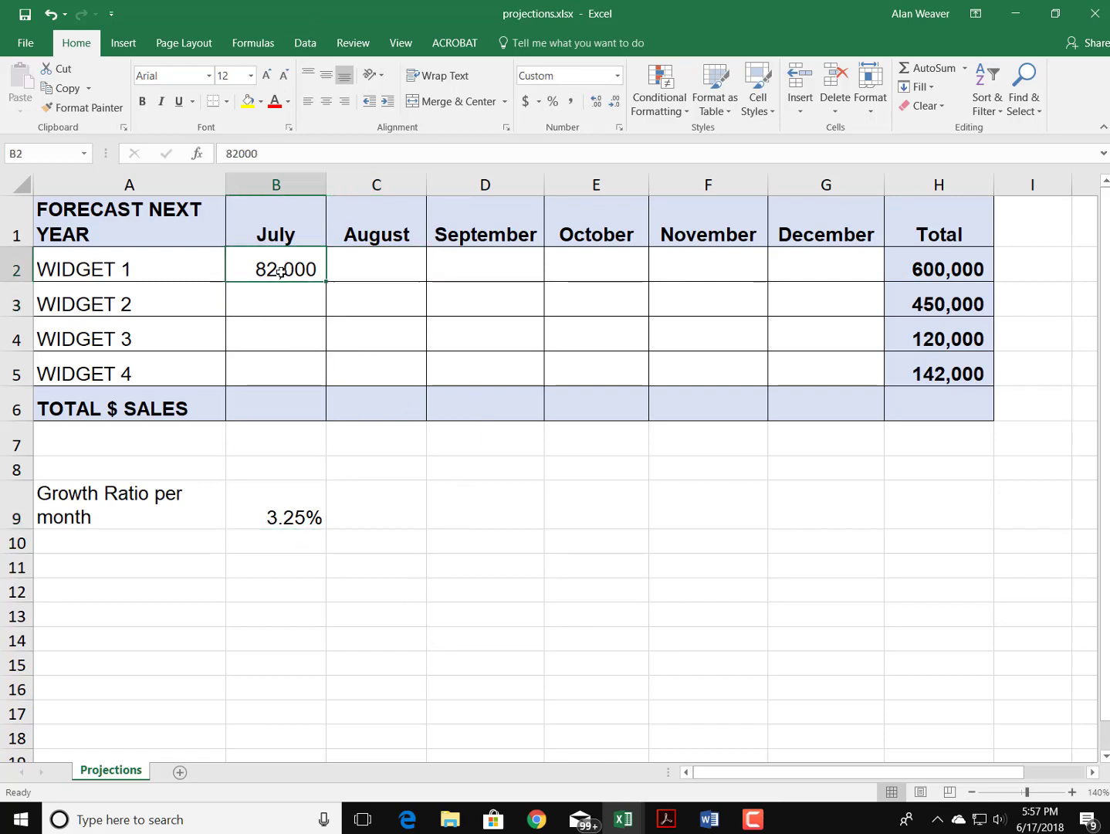
pyautogui.click(289, 513)
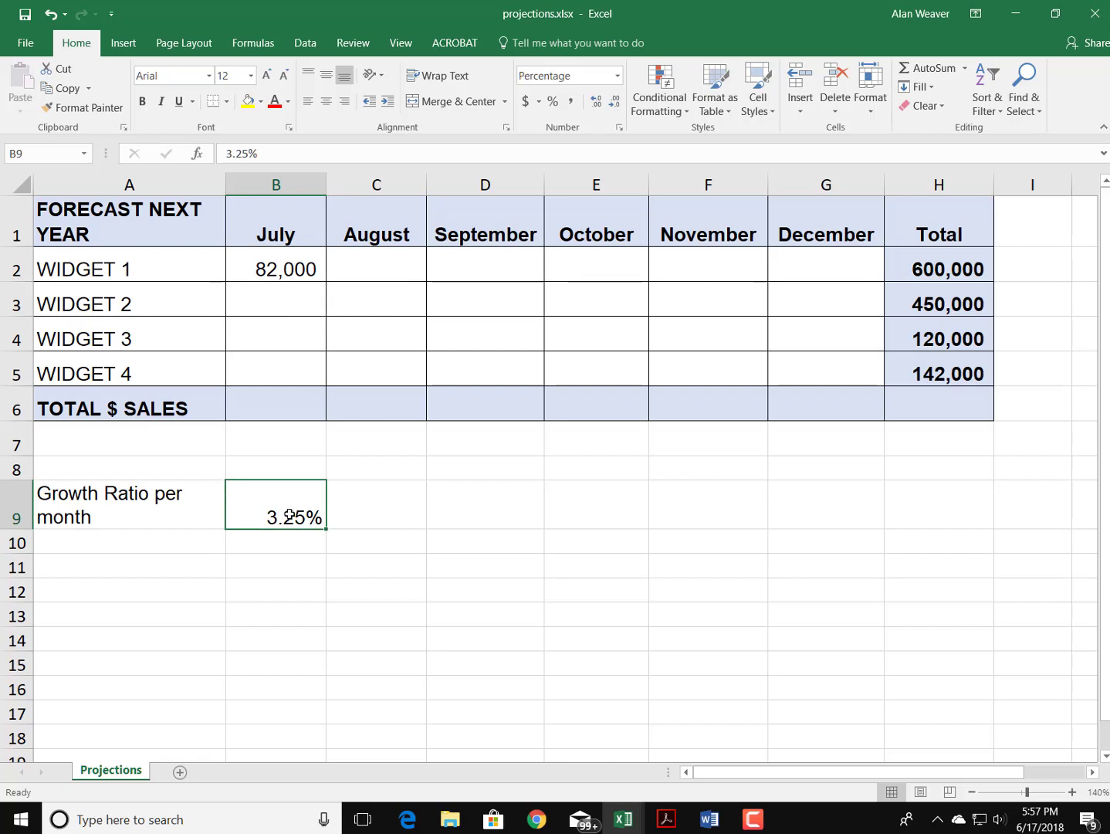
pyautogui.click(408, 274)
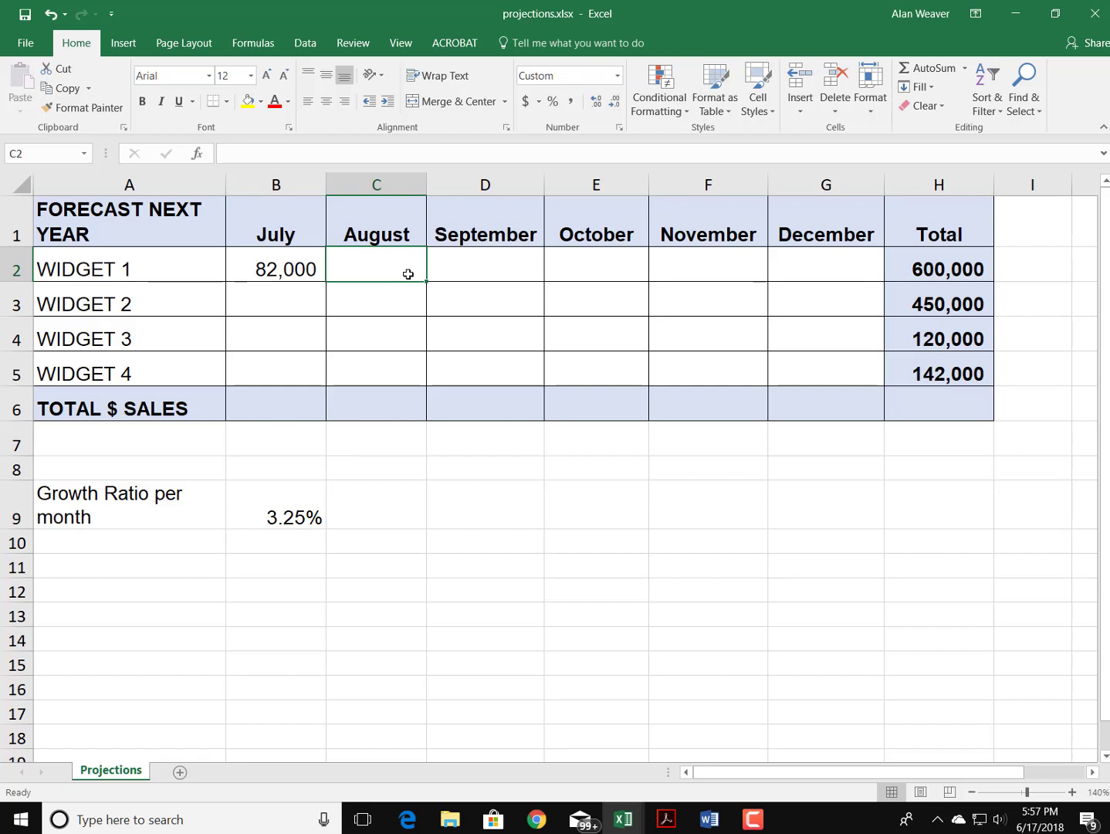
pyautogui.write('=')
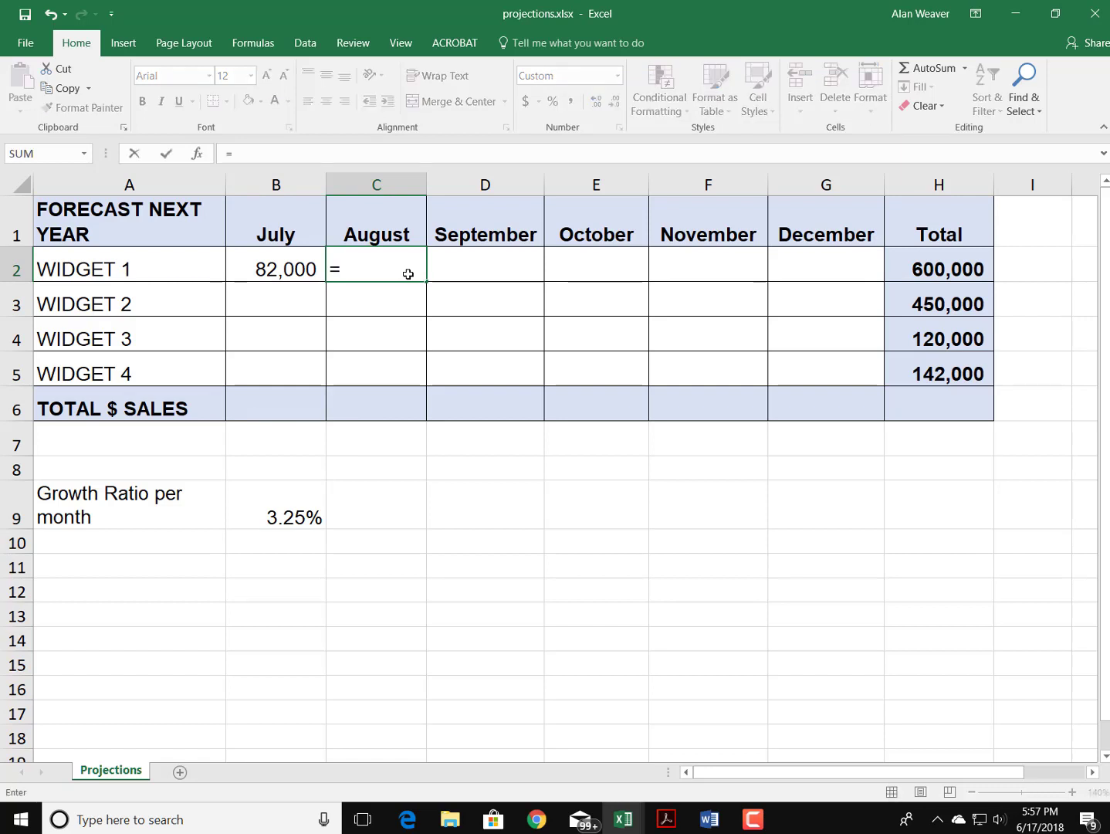
pyautogui.click(276, 282)
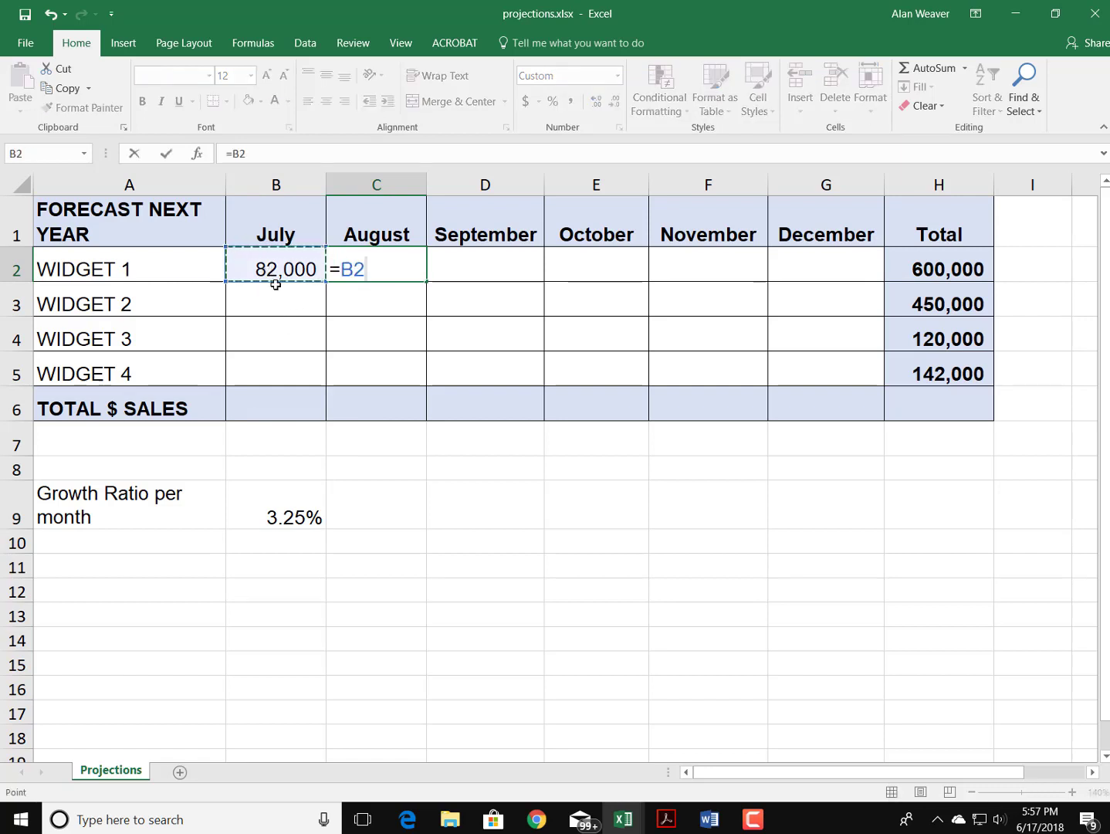
pyautogui.write('+')
pyautogui.click(280, 264)
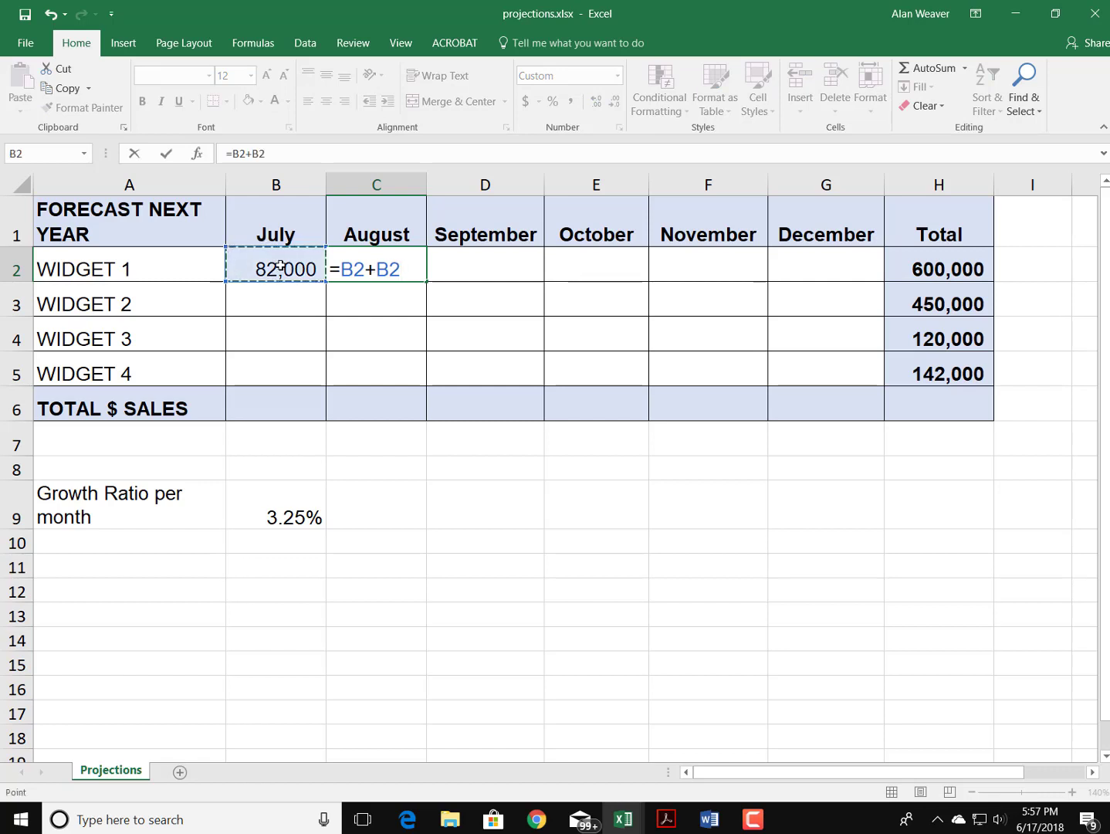
pyautogui.write('*')
pyautogui.click(306, 510)
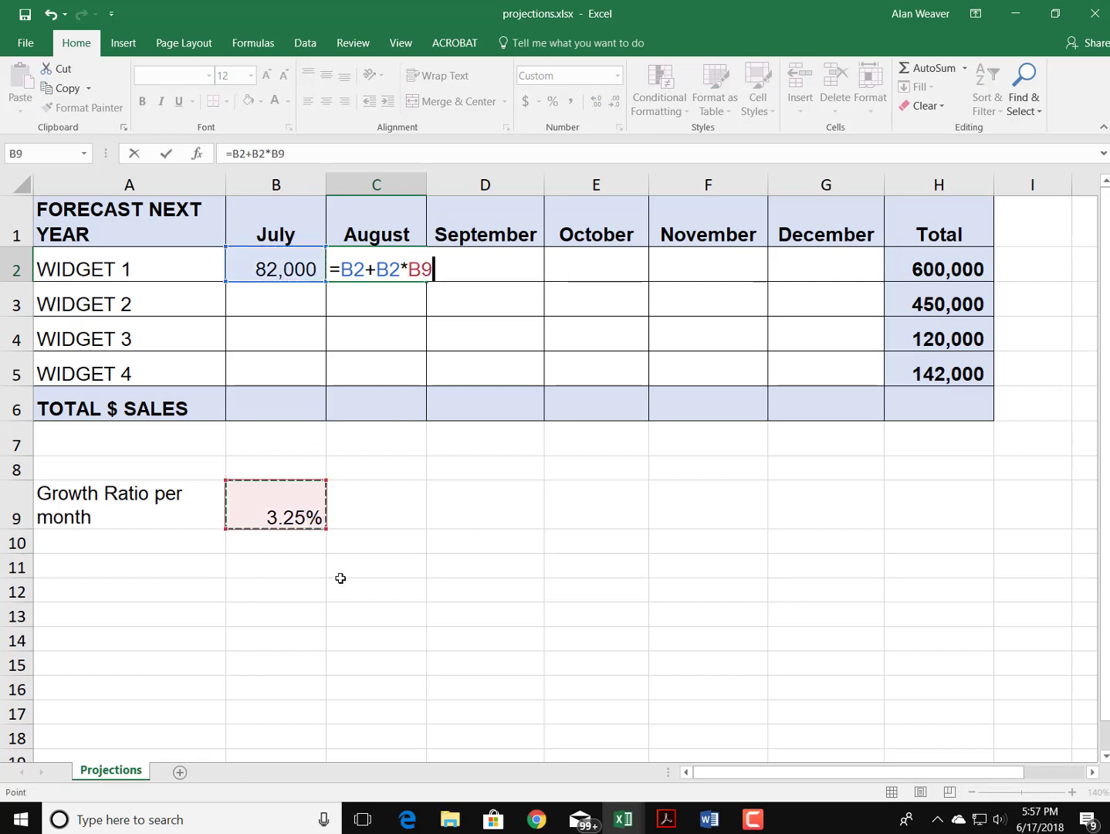
pyautogui.press('F5')
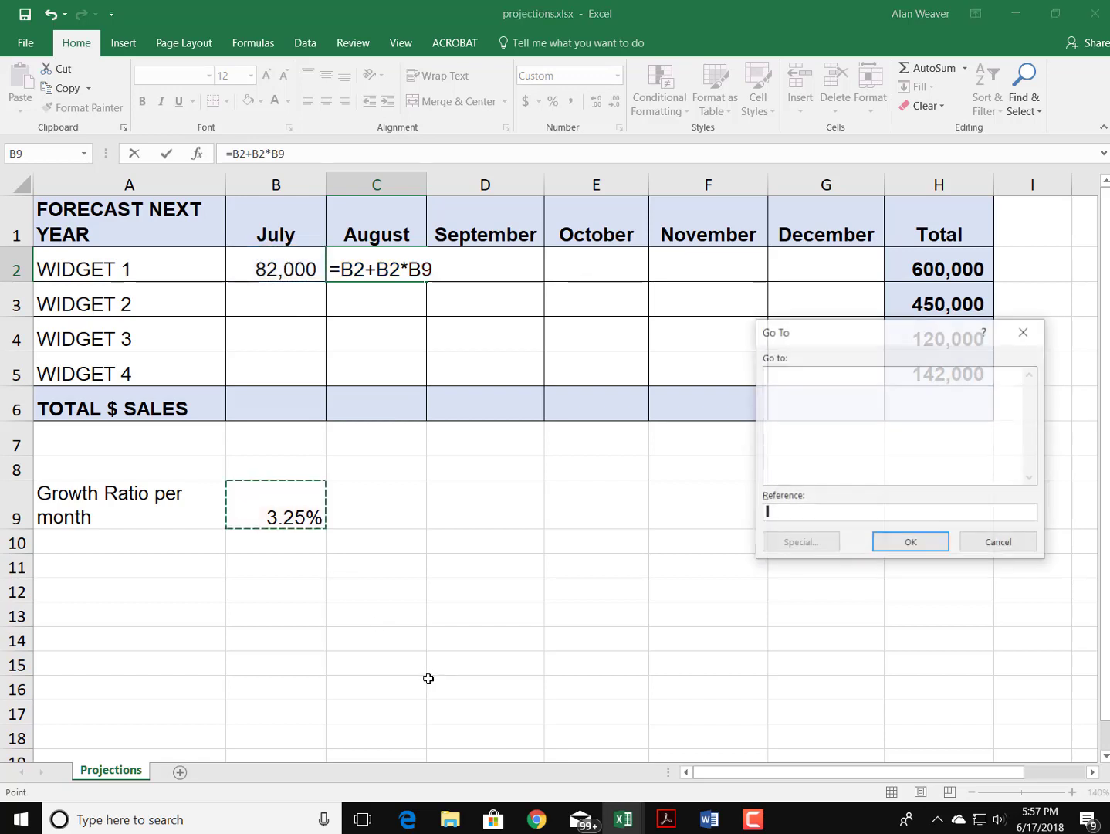
pyautogui.press('Escape')
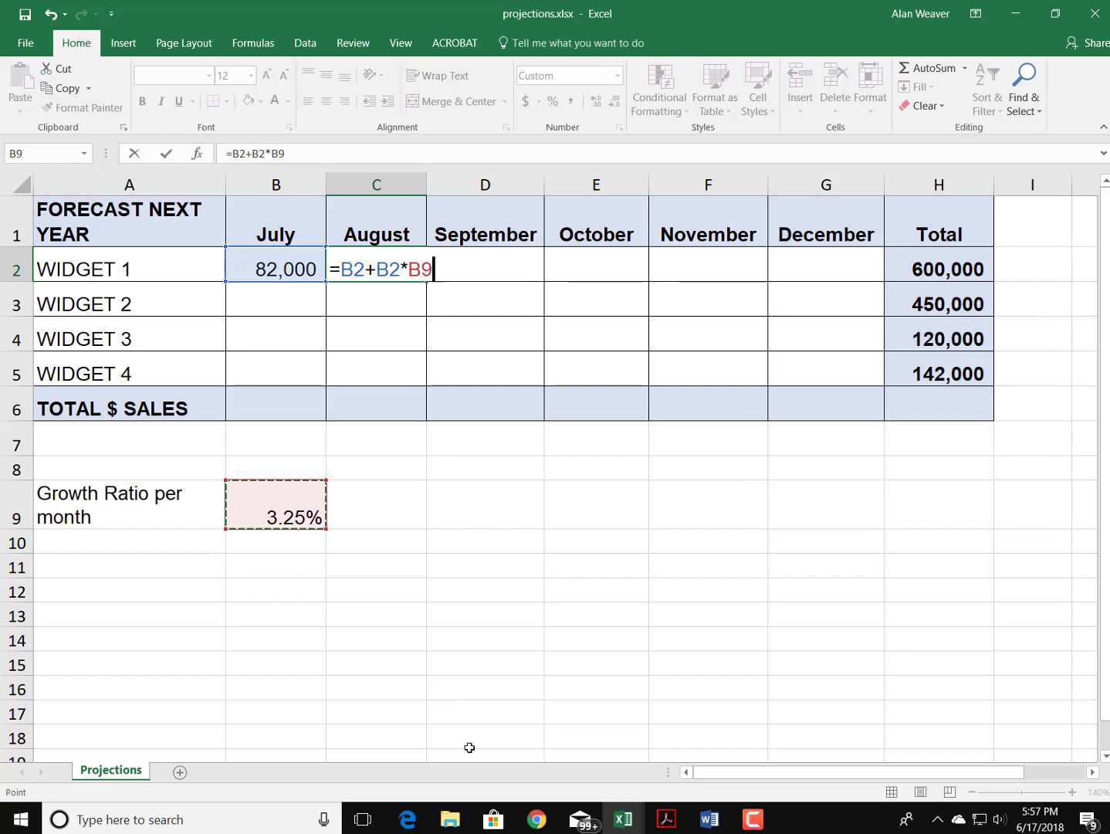
pyautogui.press('F4')
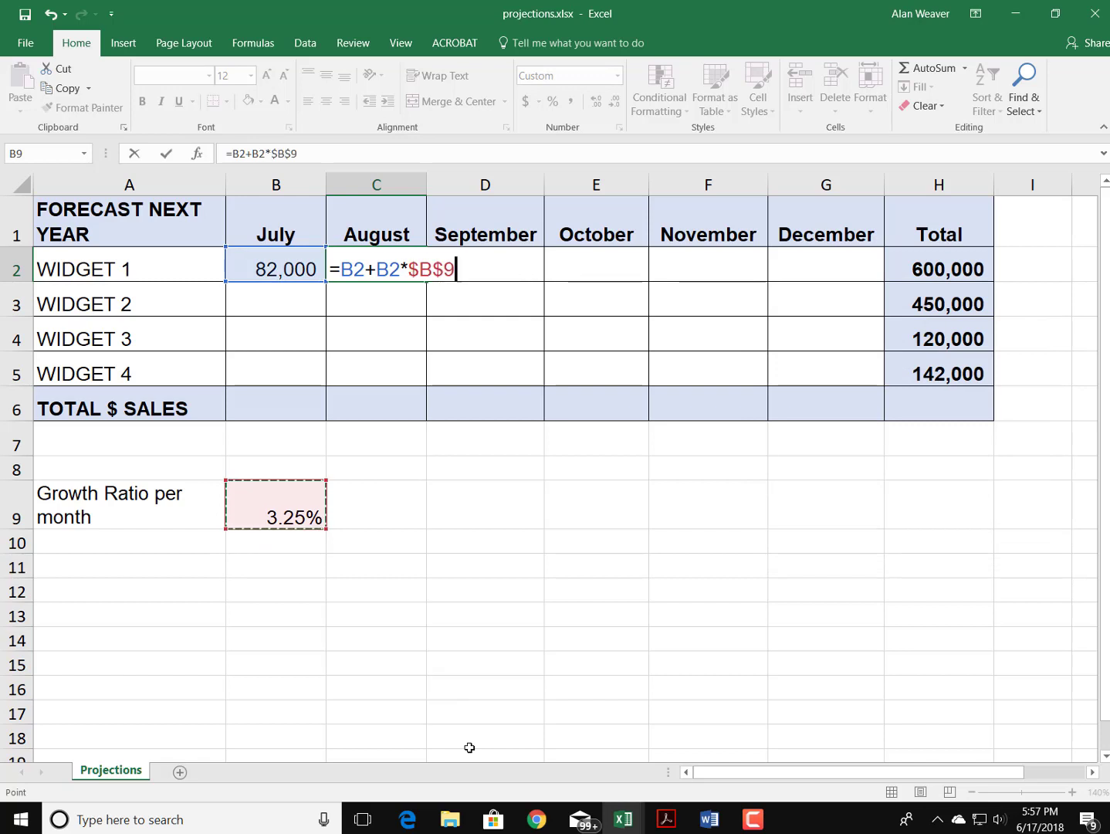
pyautogui.press('Return')
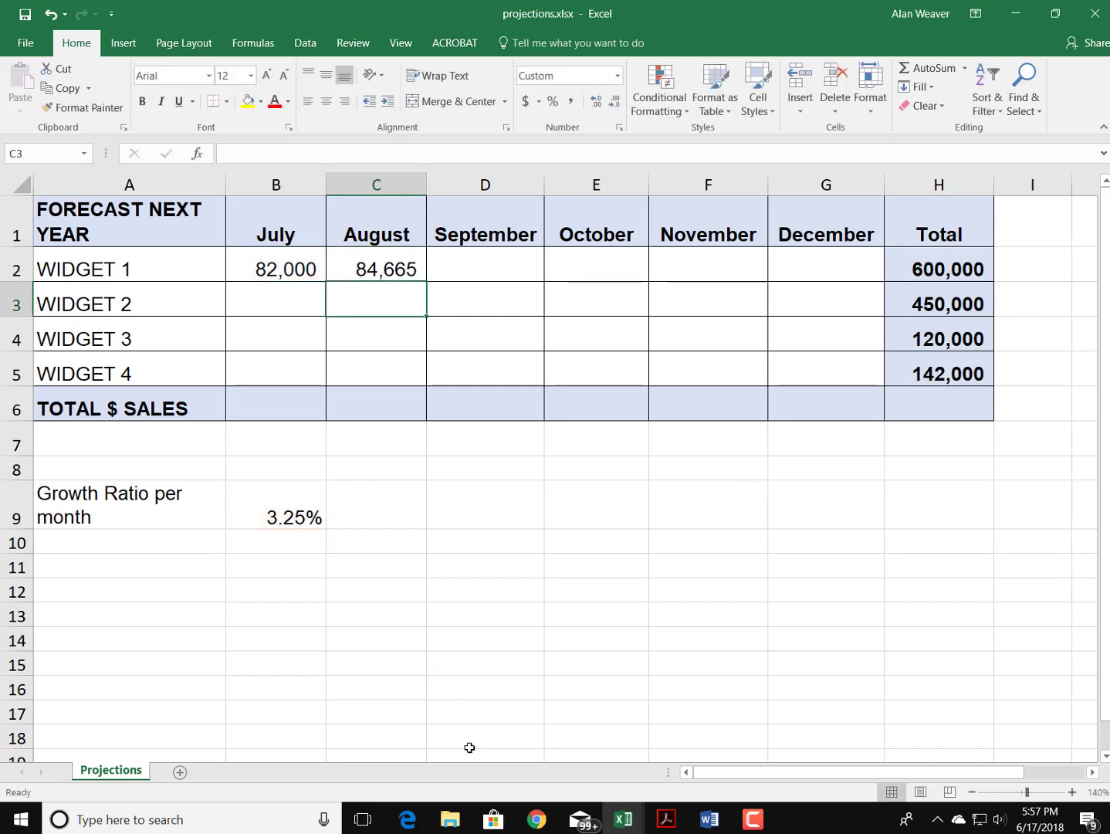
# Fill the growth formula from C2 across to December (G2), reaching 96,220.
pyautogui.click(389, 267)
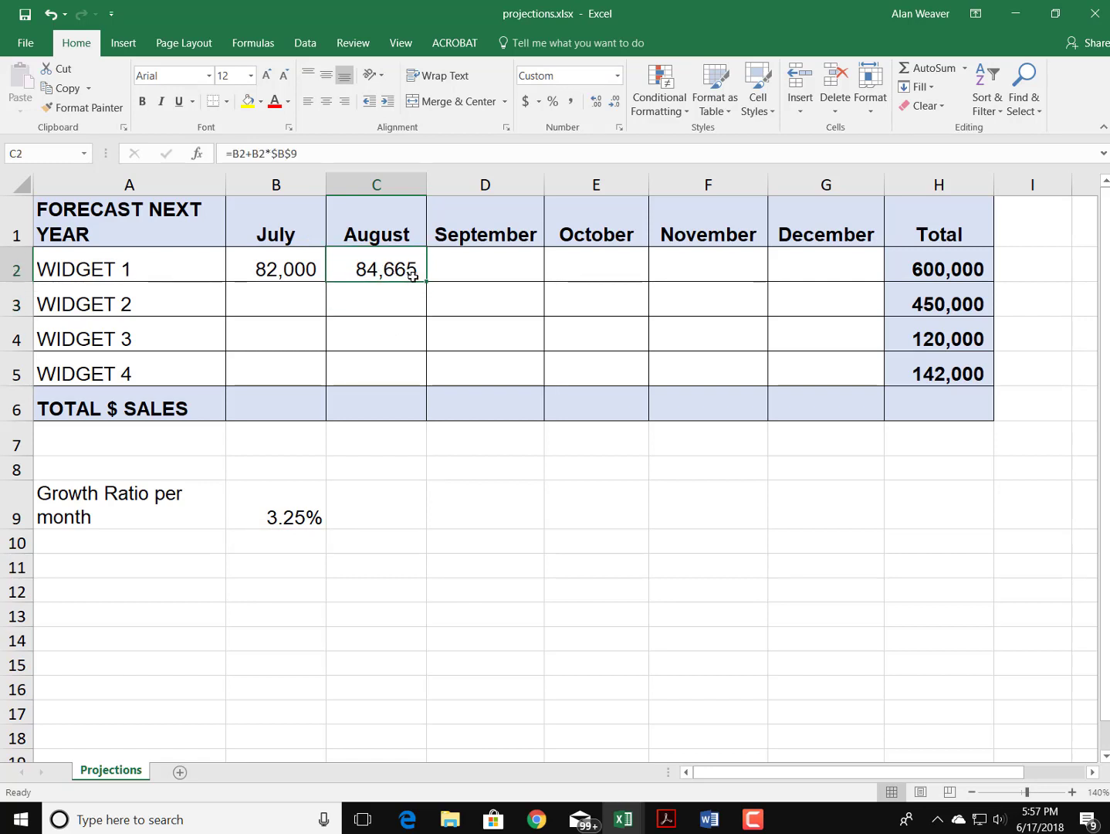
pyautogui.moveTo(427, 280); pyautogui.dragTo(849, 301)
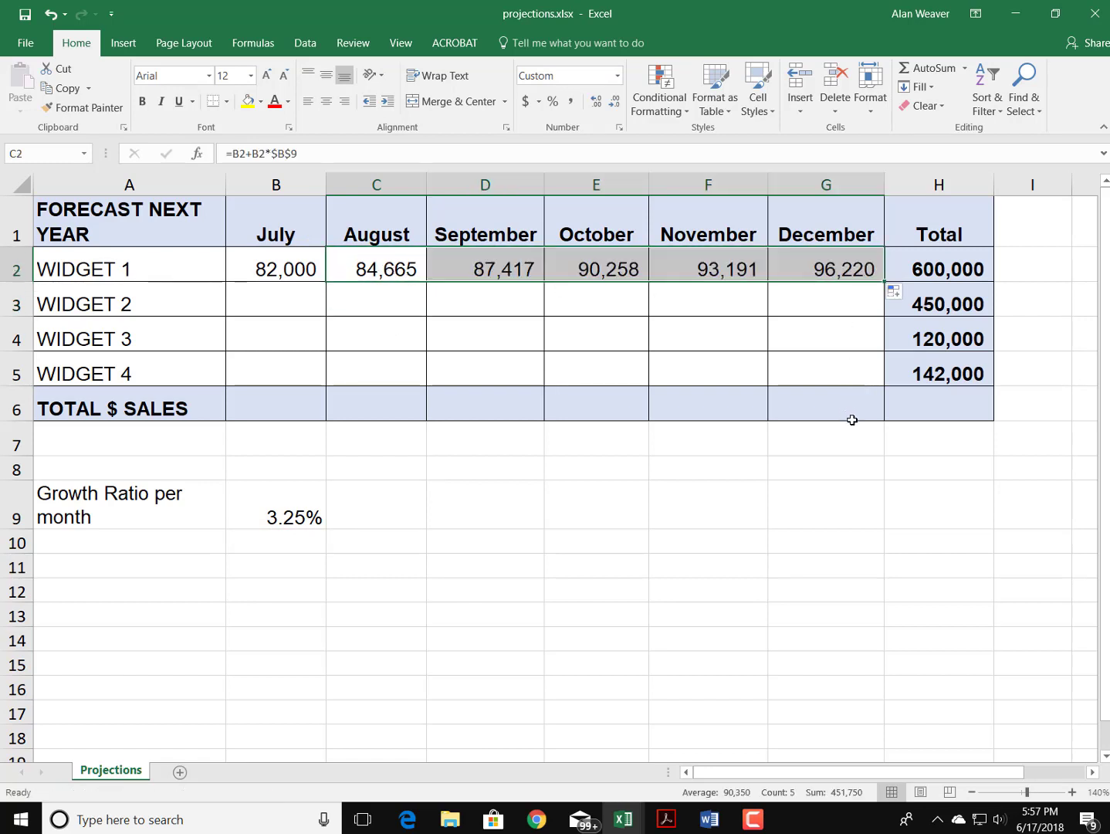
pyautogui.click(808, 346)
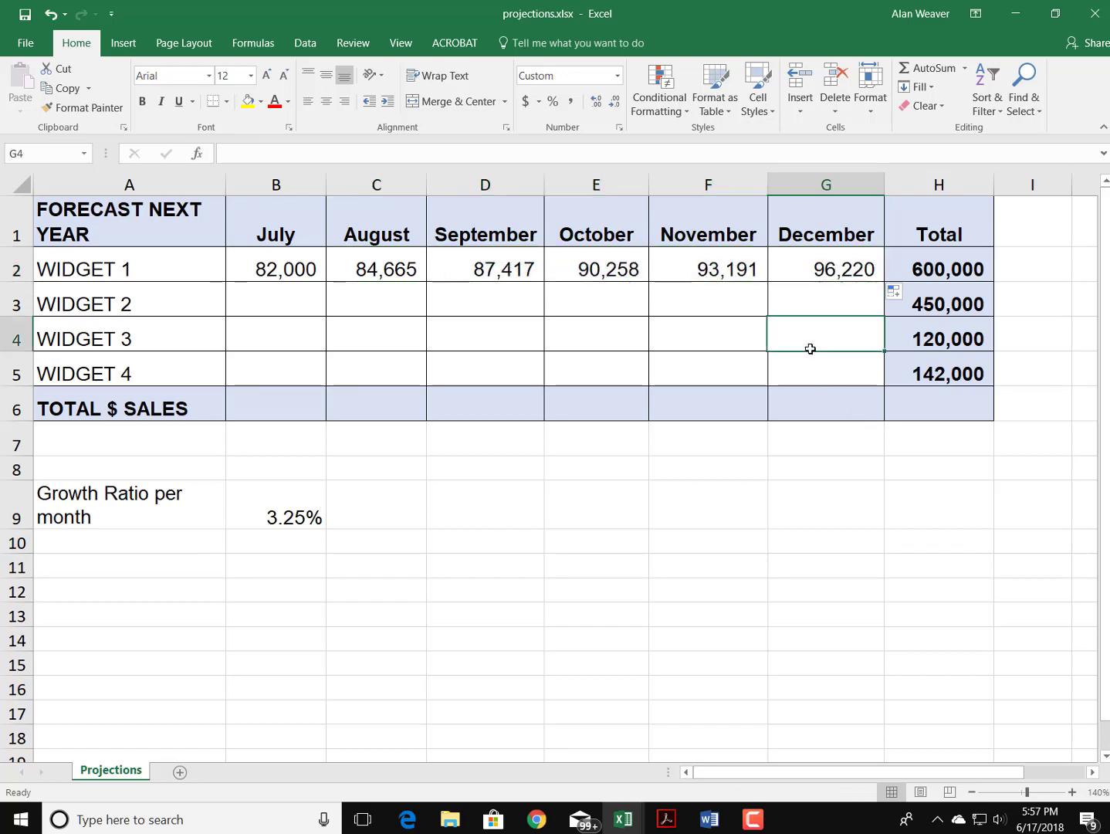
pyautogui.click(950, 268)
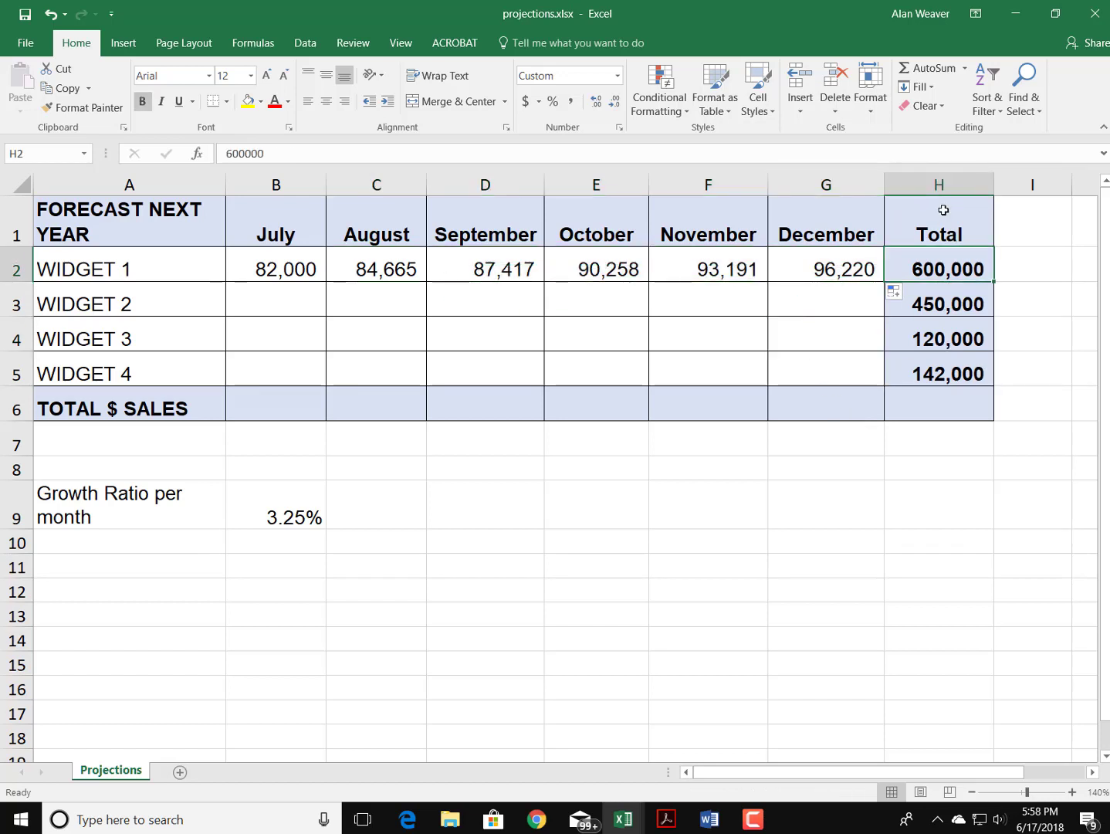
# Insert a new empty column H before the Total column.
pyautogui.click(940, 185)
pyautogui.rightClick(940, 187)
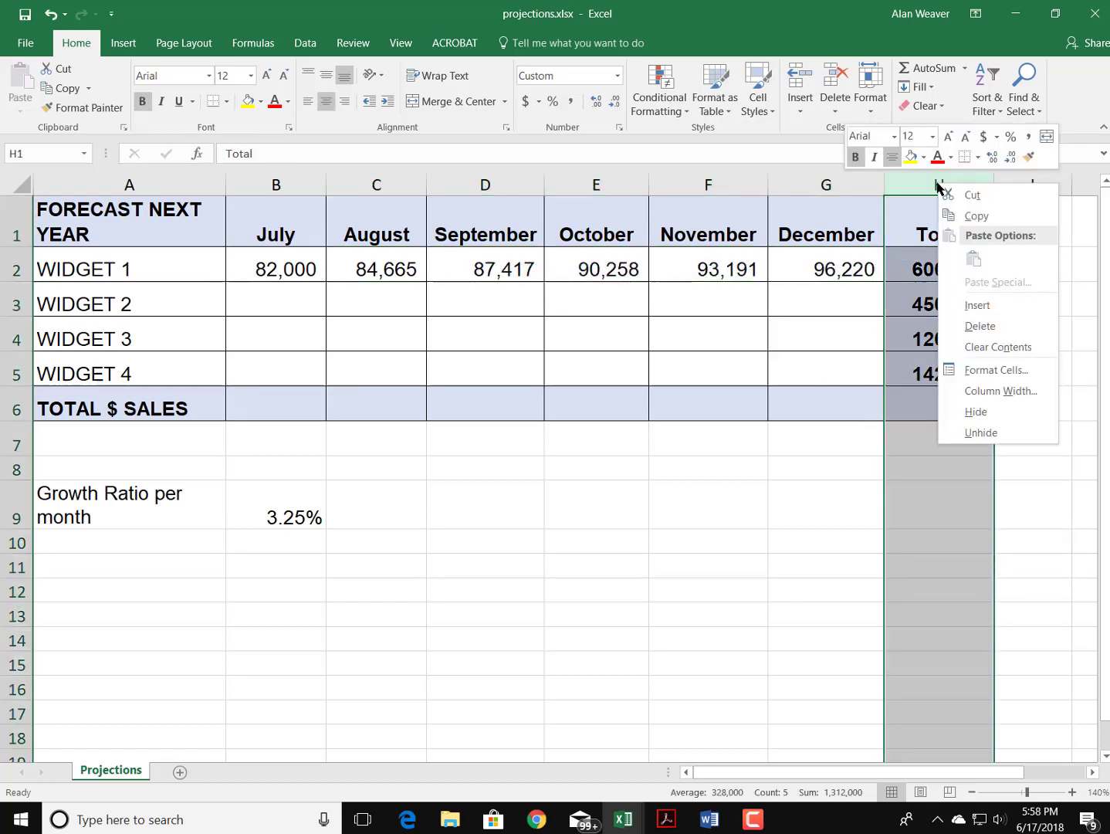
pyautogui.click(994, 304)
pyautogui.click(937, 215)
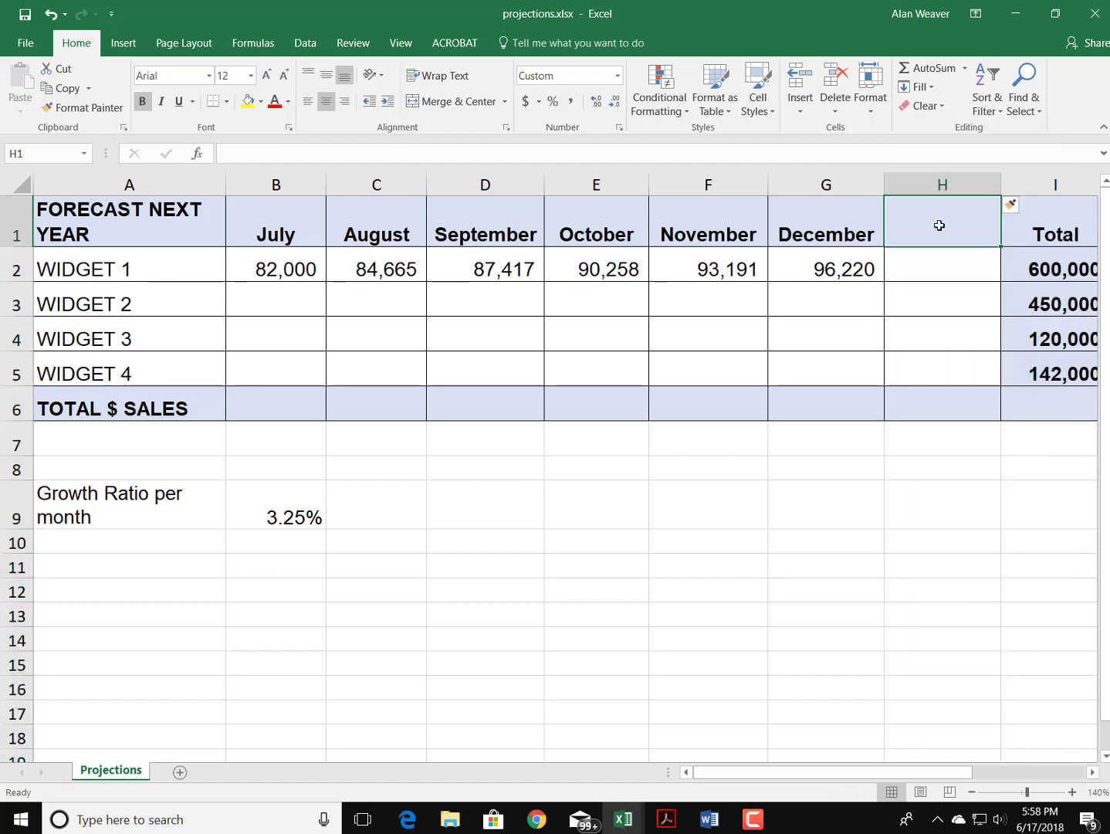
# Head column H 'Calculated Total' and wrap the header text onto two lines.
pyautogui.write('Calcaulted t')
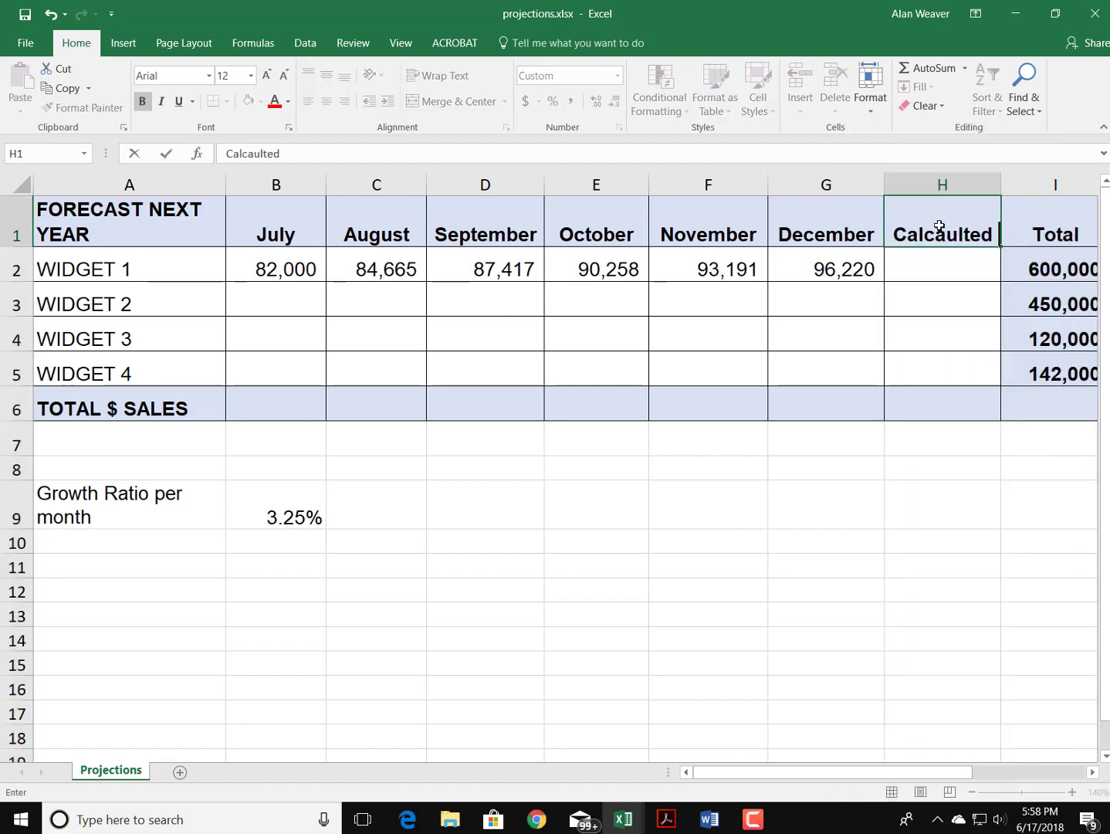
pyautogui.press('BackSpace')
pyautogui.press('BackSpace')
pyautogui.press('BackSpace')
pyautogui.press('BackSpace')
pyautogui.press('BackSpace')
pyautogui.press('BackSpace')
pyautogui.press('BackSpace')
pyautogui.press('BackSpace')
pyautogui.press('BackSpace')
pyautogui.press('BackSpace')
pyautogui.press('BackSpace')
pyautogui.press('BackSpace')
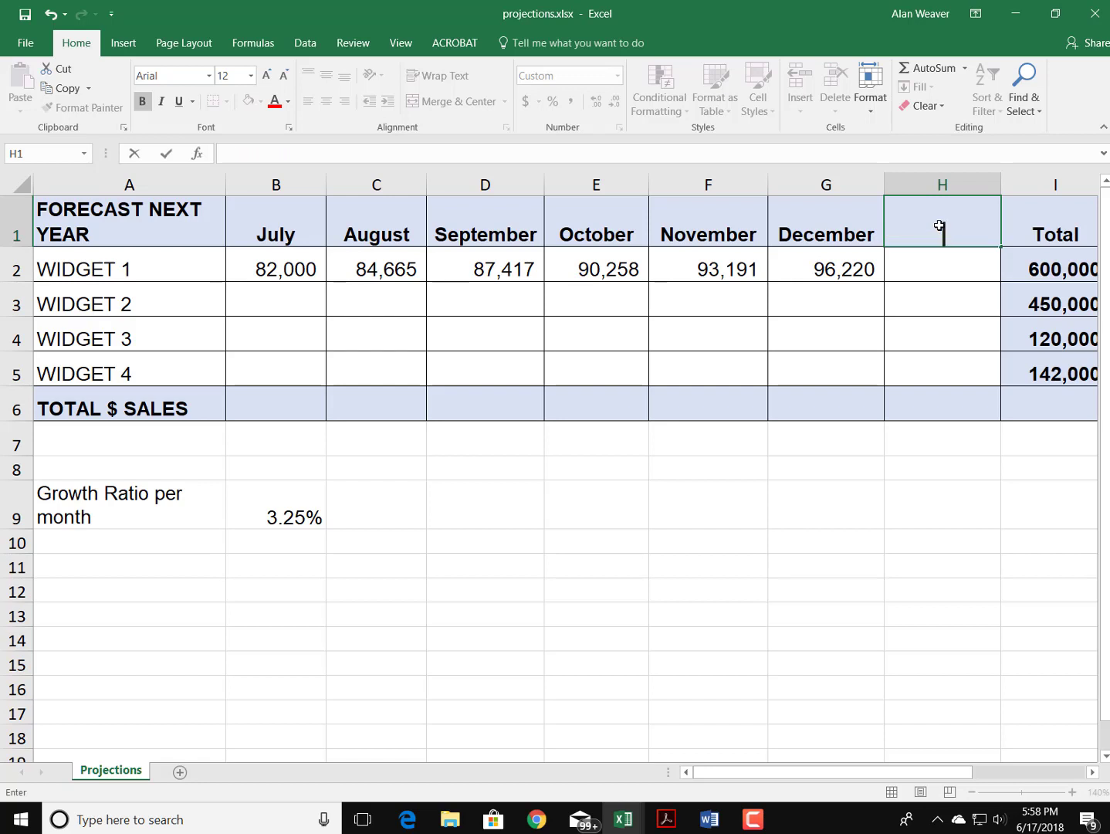
pyautogui.write('Calculated')
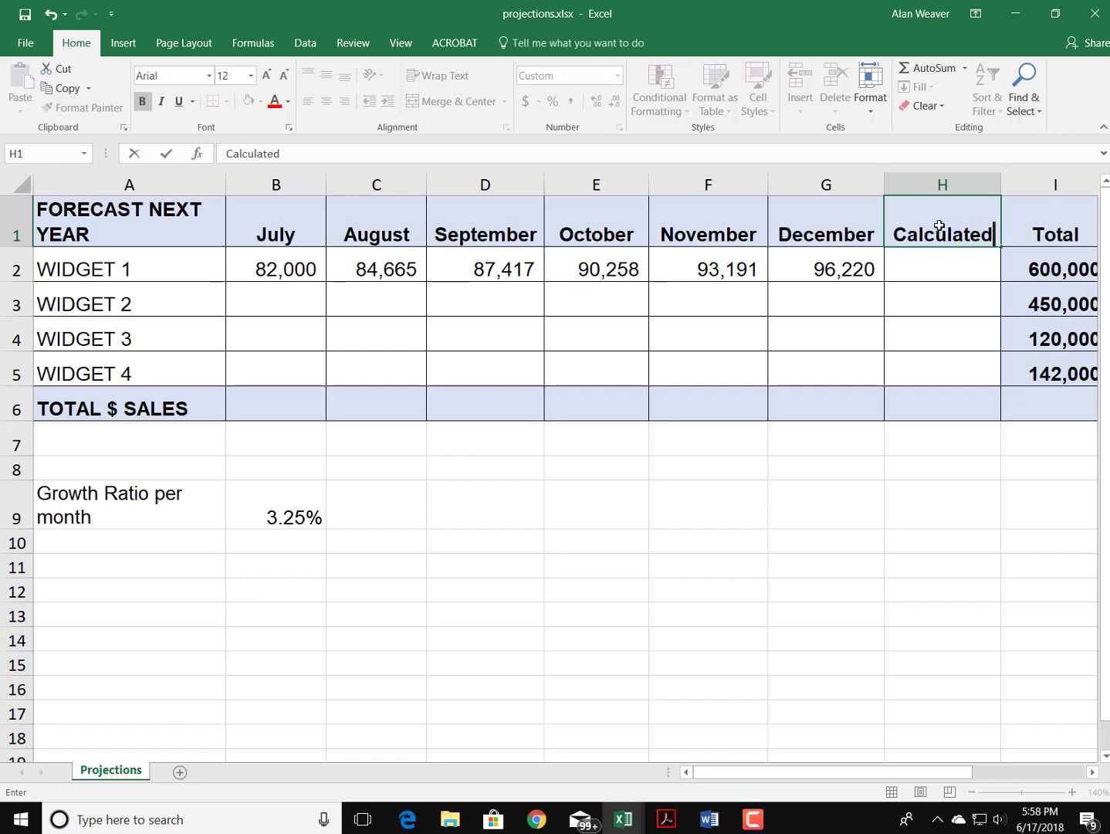
pyautogui.write(' Total')
pyautogui.press('Return')
pyautogui.click(939, 226)
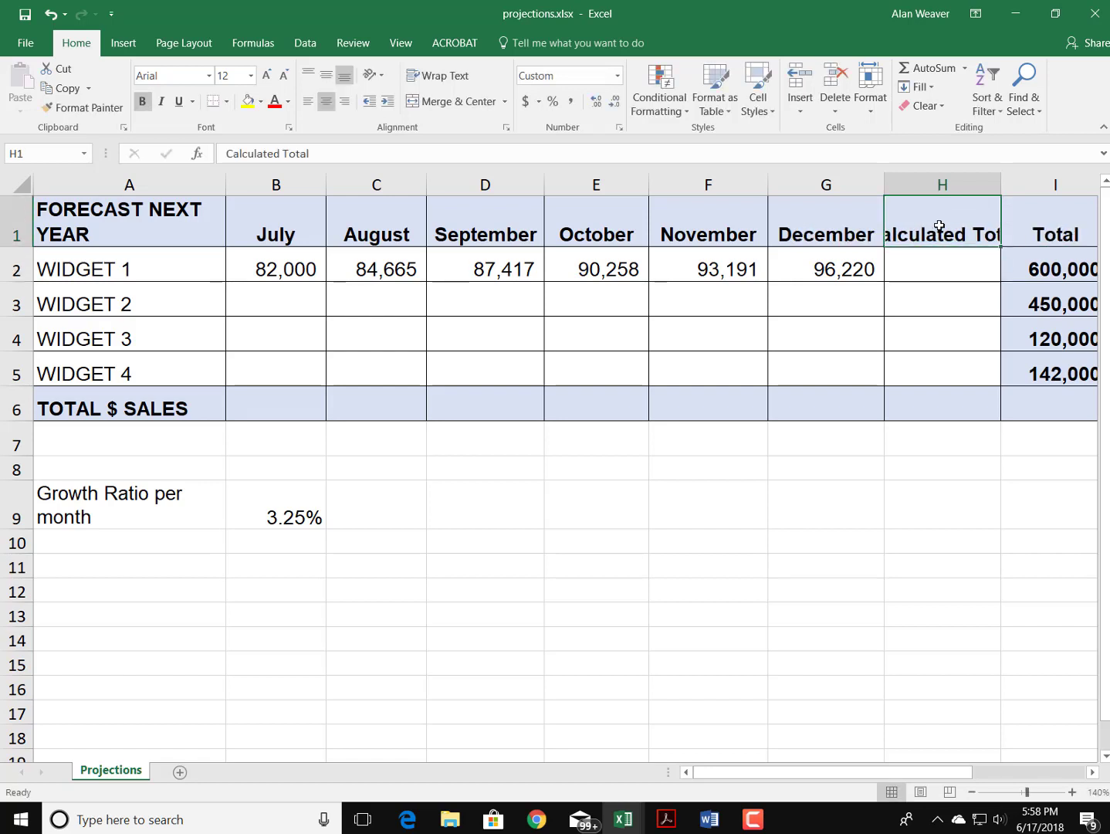
pyautogui.click(441, 76)
pyautogui.click(936, 274)
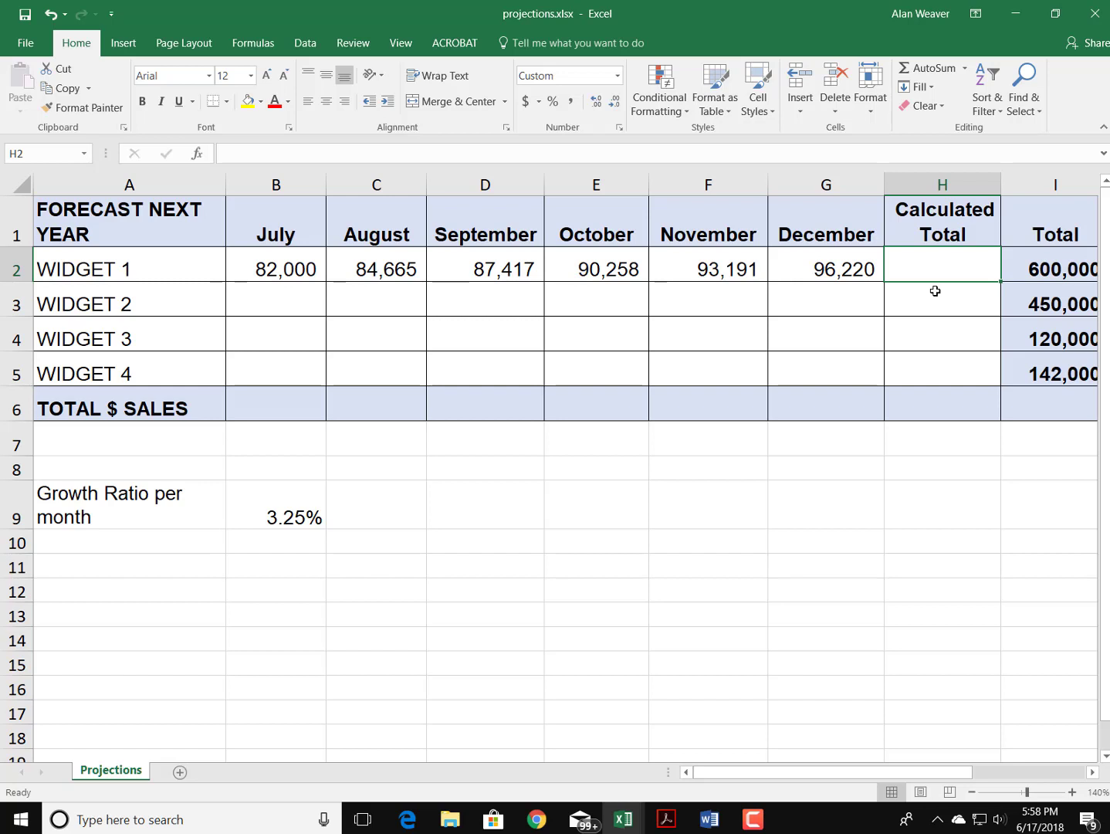
# Put =SUM(B2:G2) in H2 with AutoSum, showing 533,750, and zoom out to fit the table.
pyautogui.hotkey('alt', '=')
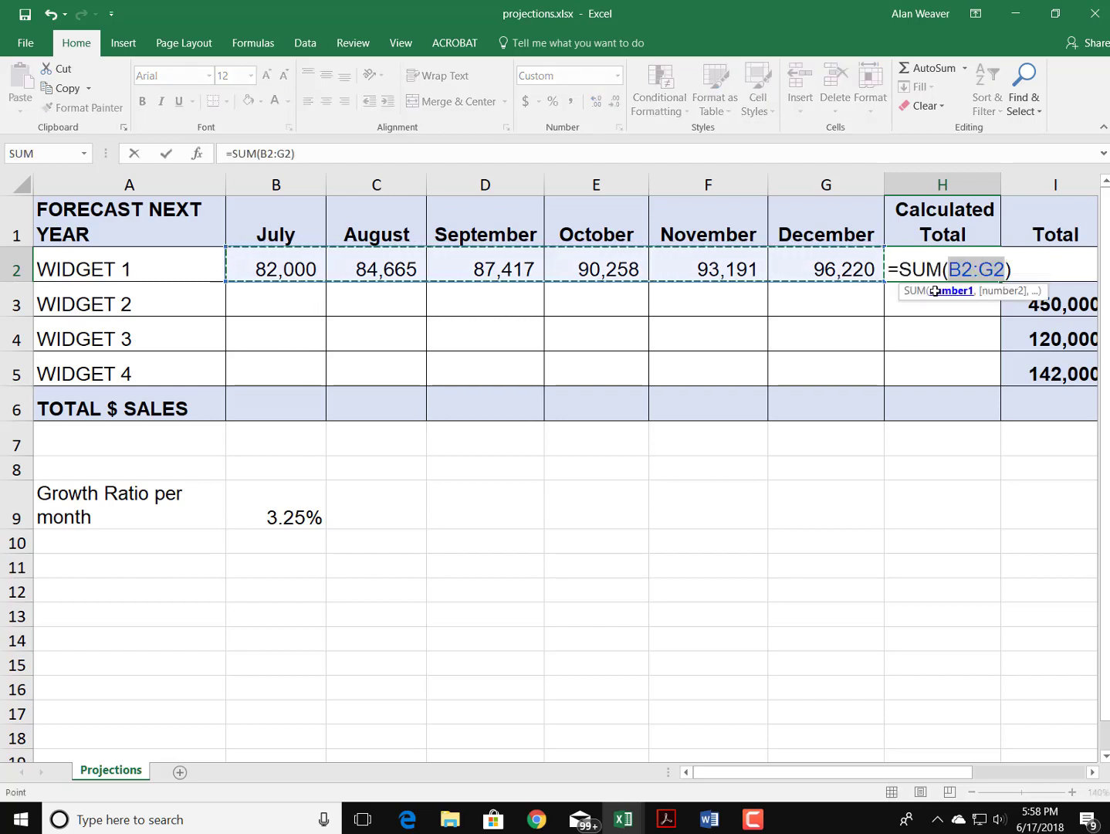
pyautogui.press('Return')
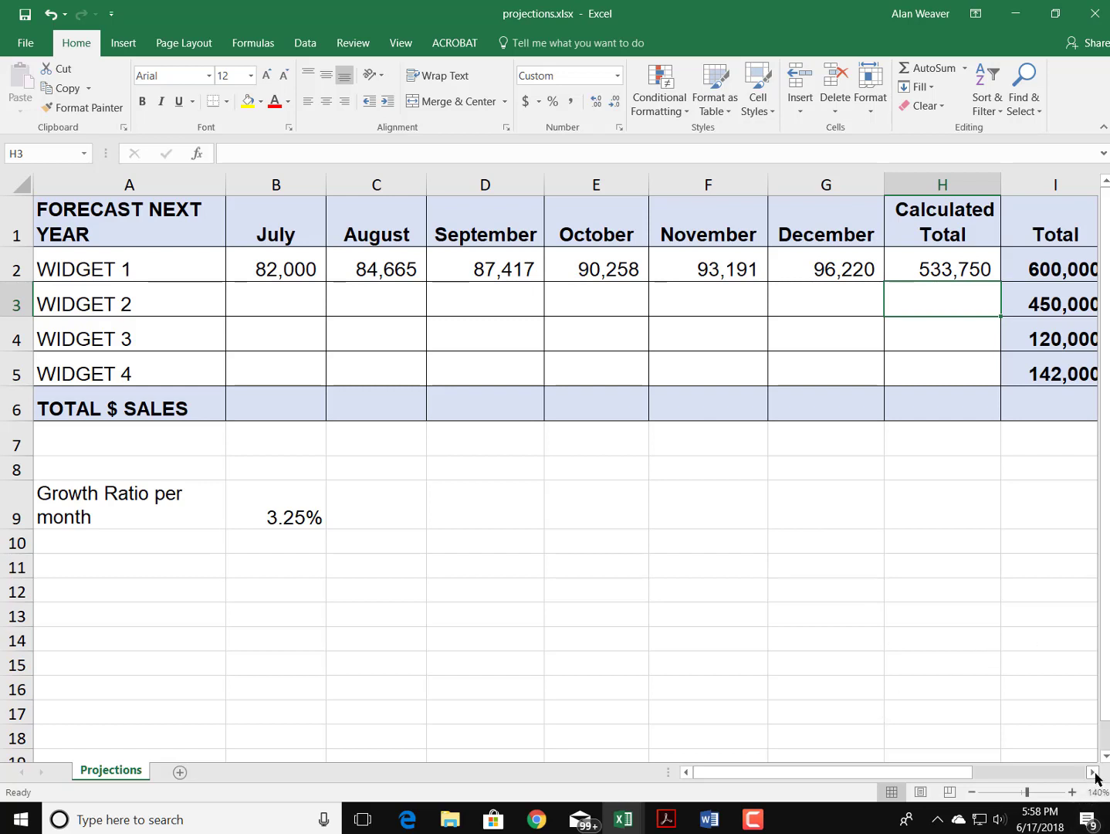
pyautogui.click(973, 794)
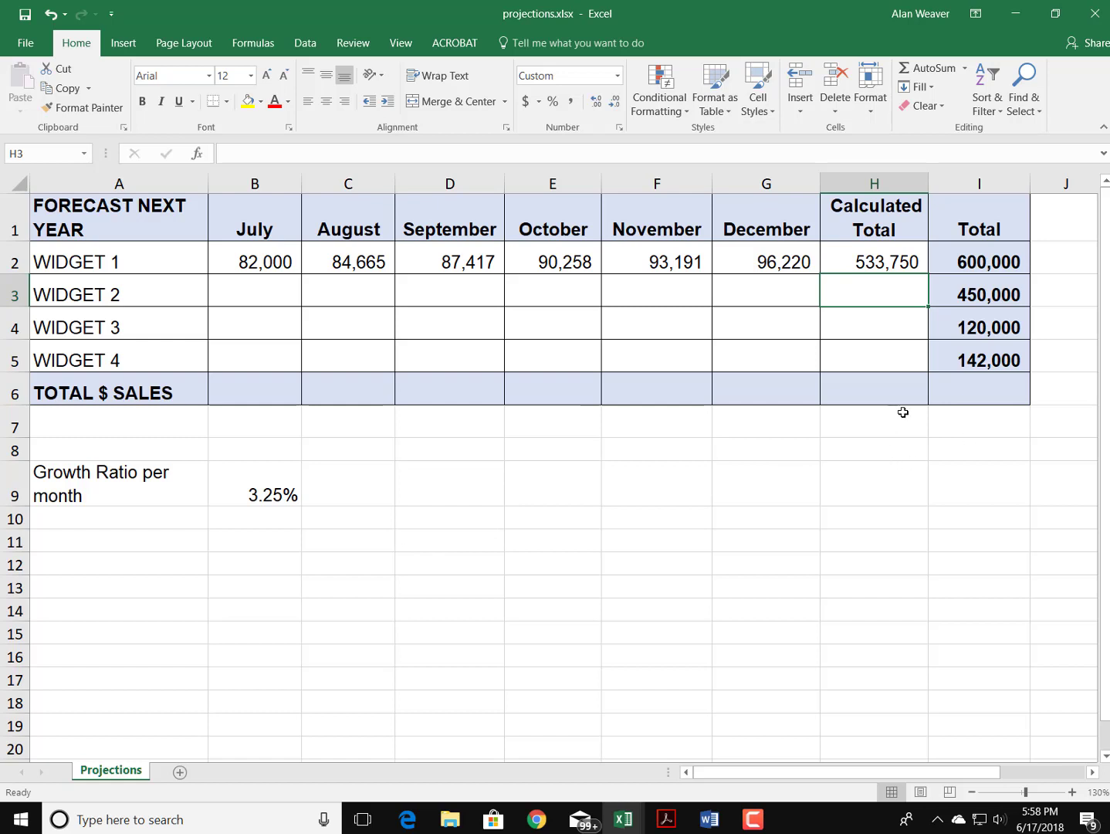
# Select WIDGET 1's Calculated Total cell H2.
pyautogui.click(884, 264)
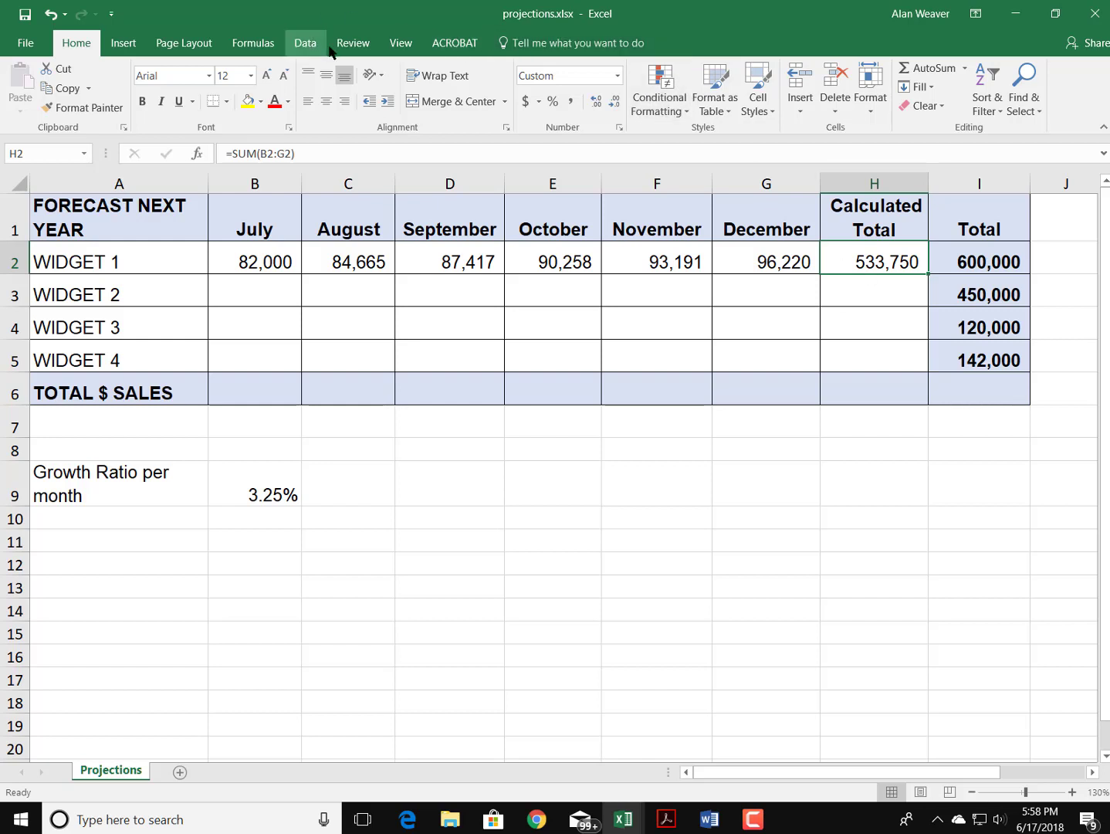
# Goal Seek H2 to 600,000 by changing B2, raising July to 92,178.
pyautogui.click(306, 42)
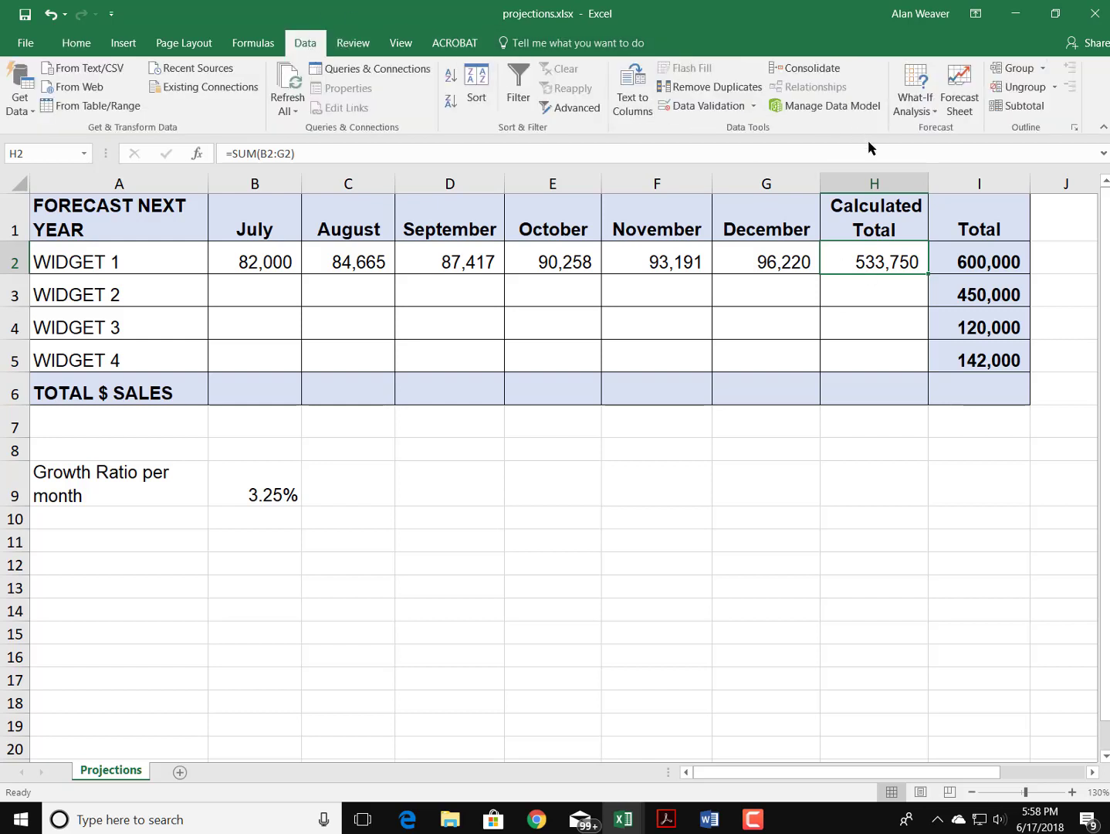
pyautogui.click(927, 115)
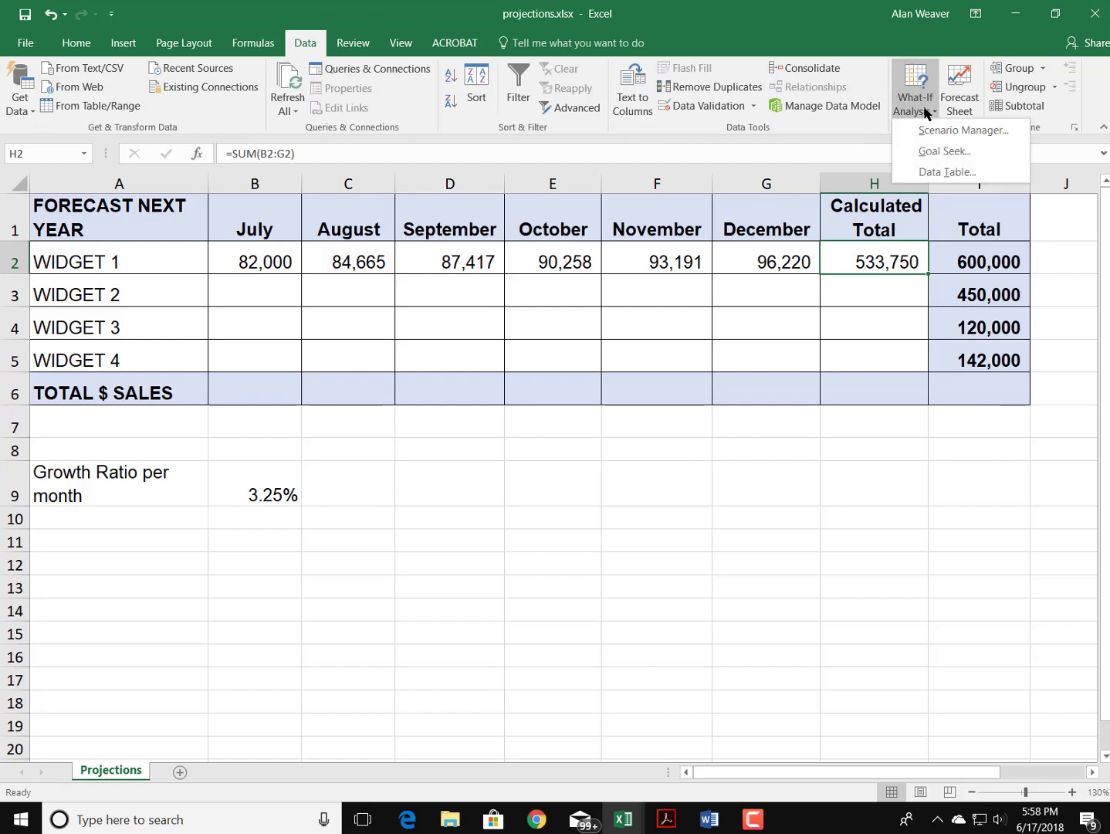
pyautogui.click(927, 152)
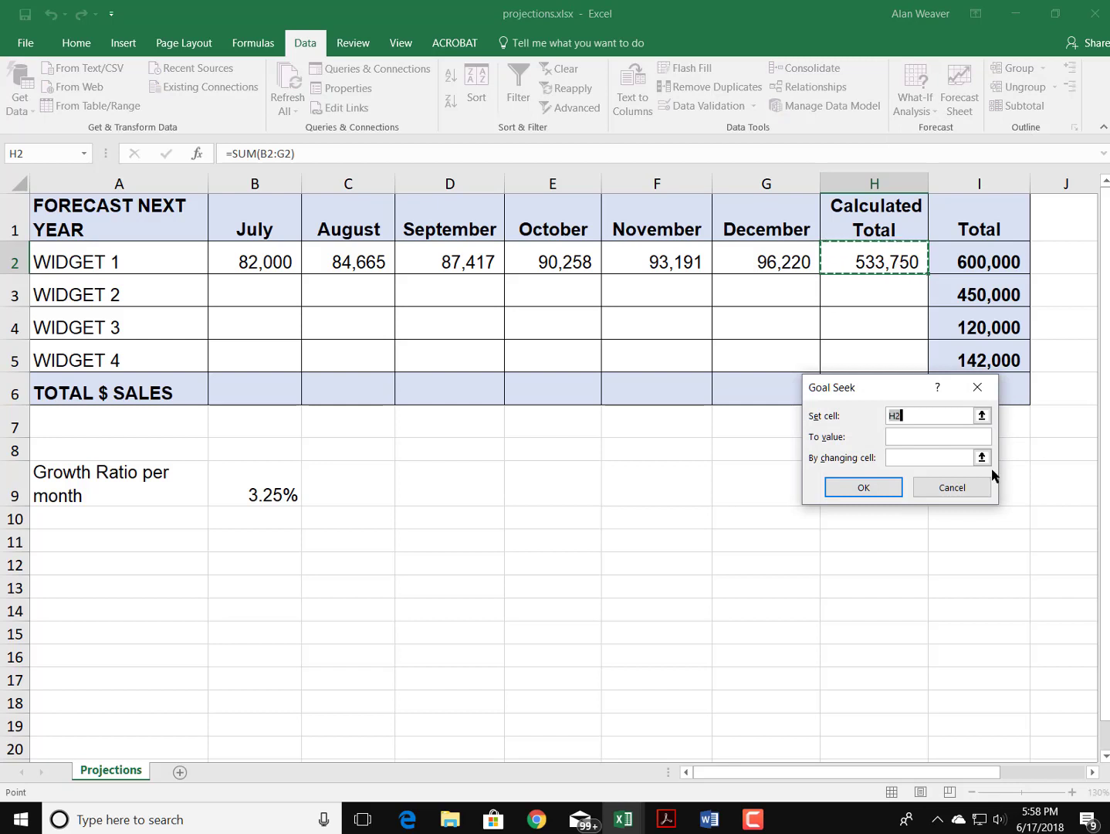
pyautogui.click(902, 433)
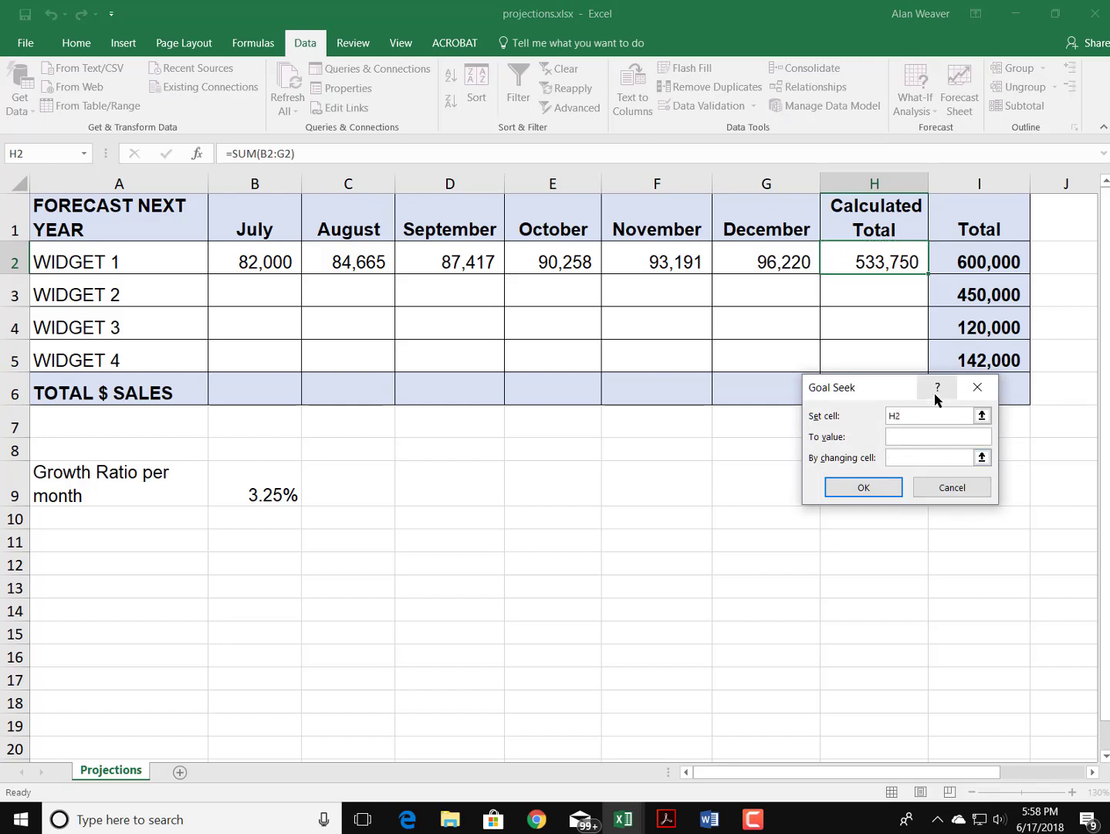
pyautogui.write('600000')
pyautogui.click(284, 258)
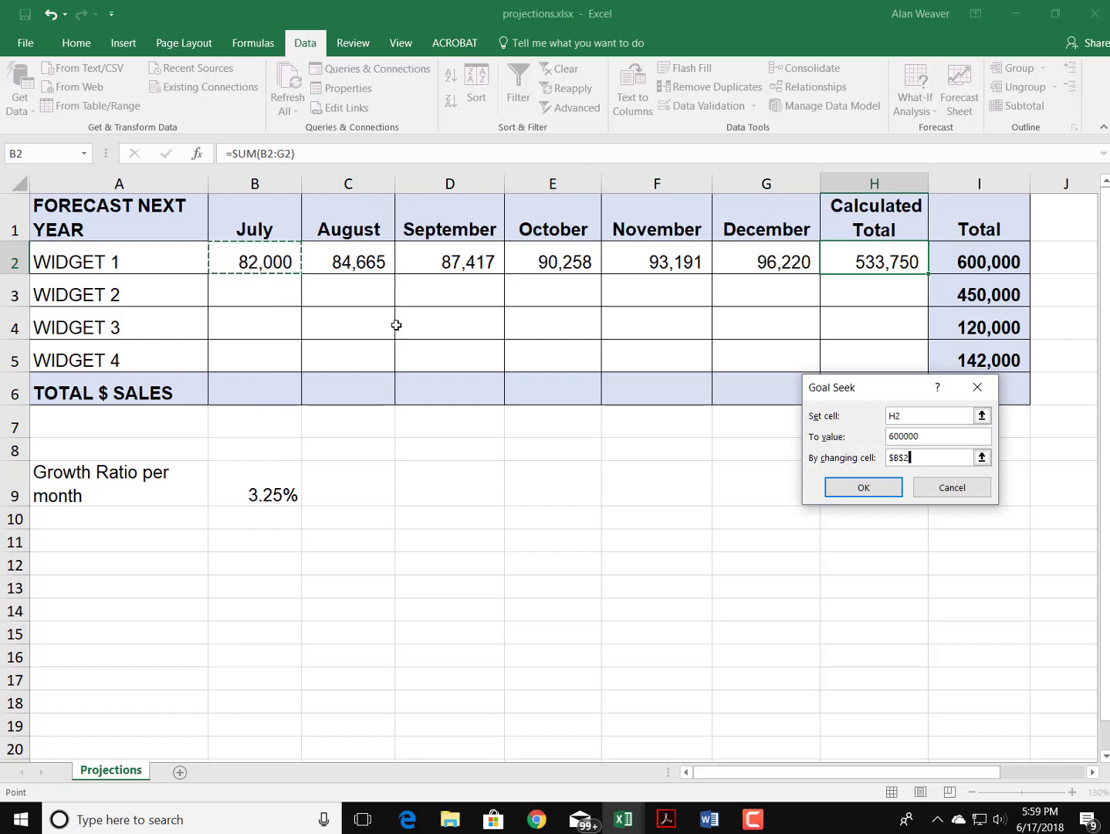
pyautogui.press('Return')
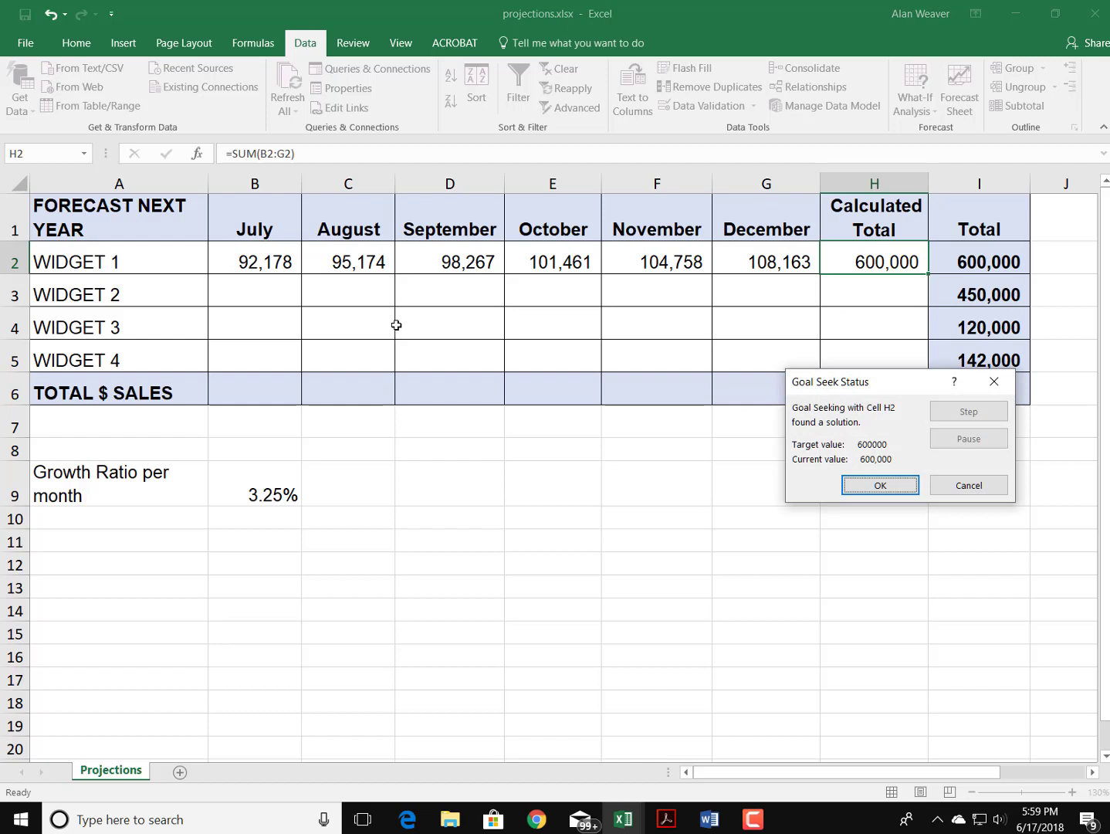
pyautogui.press('Return')
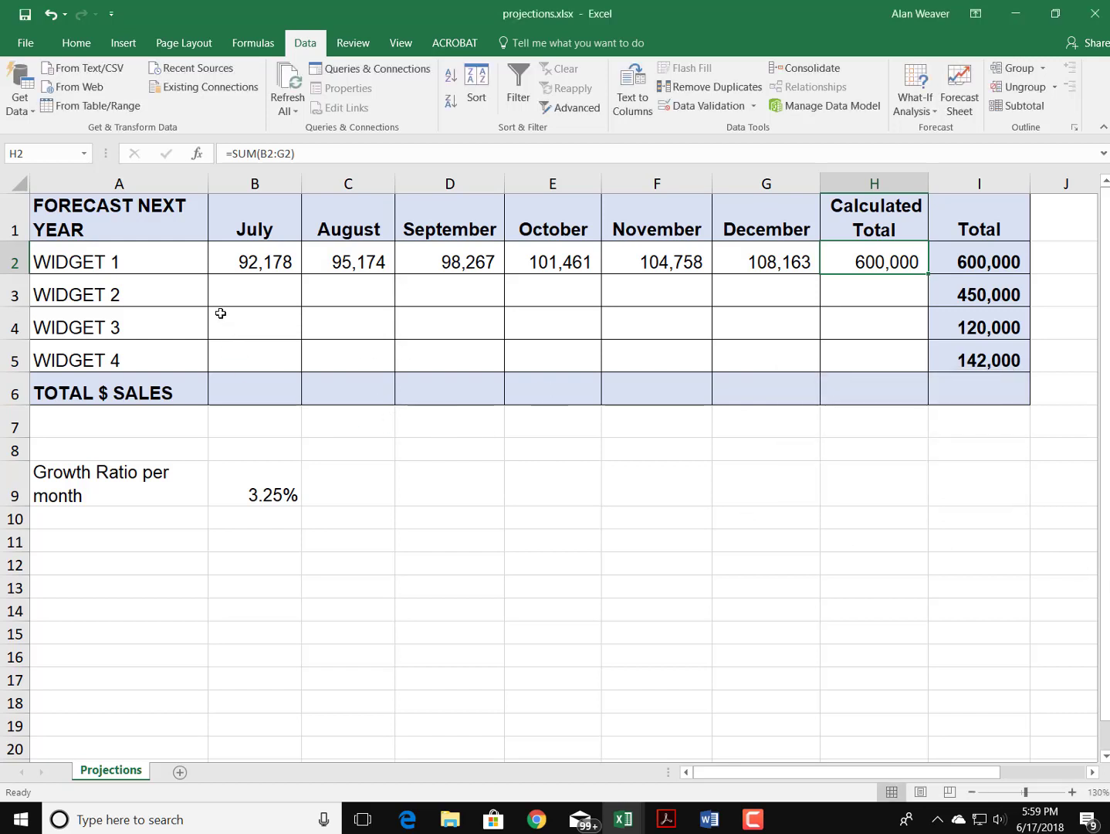
# Enter 34,000 as WIDGET 2's July value in B3.
pyautogui.click(241, 294)
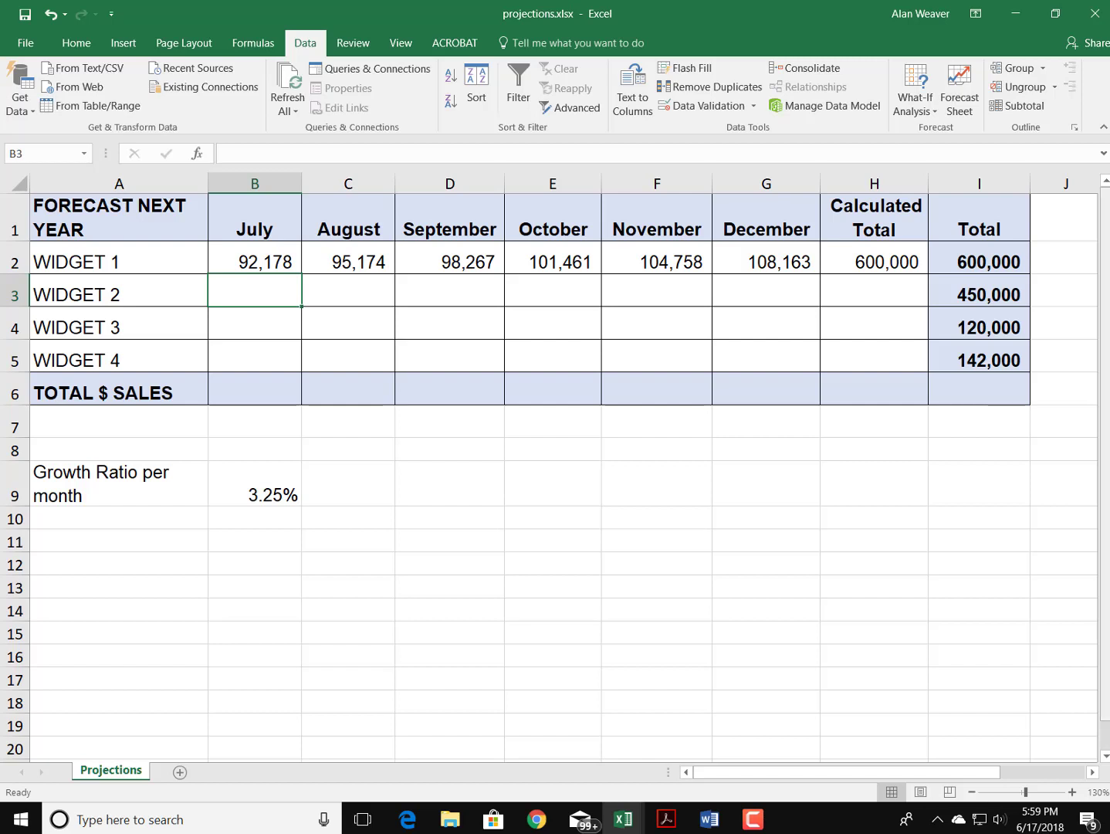
pyautogui.write('2')
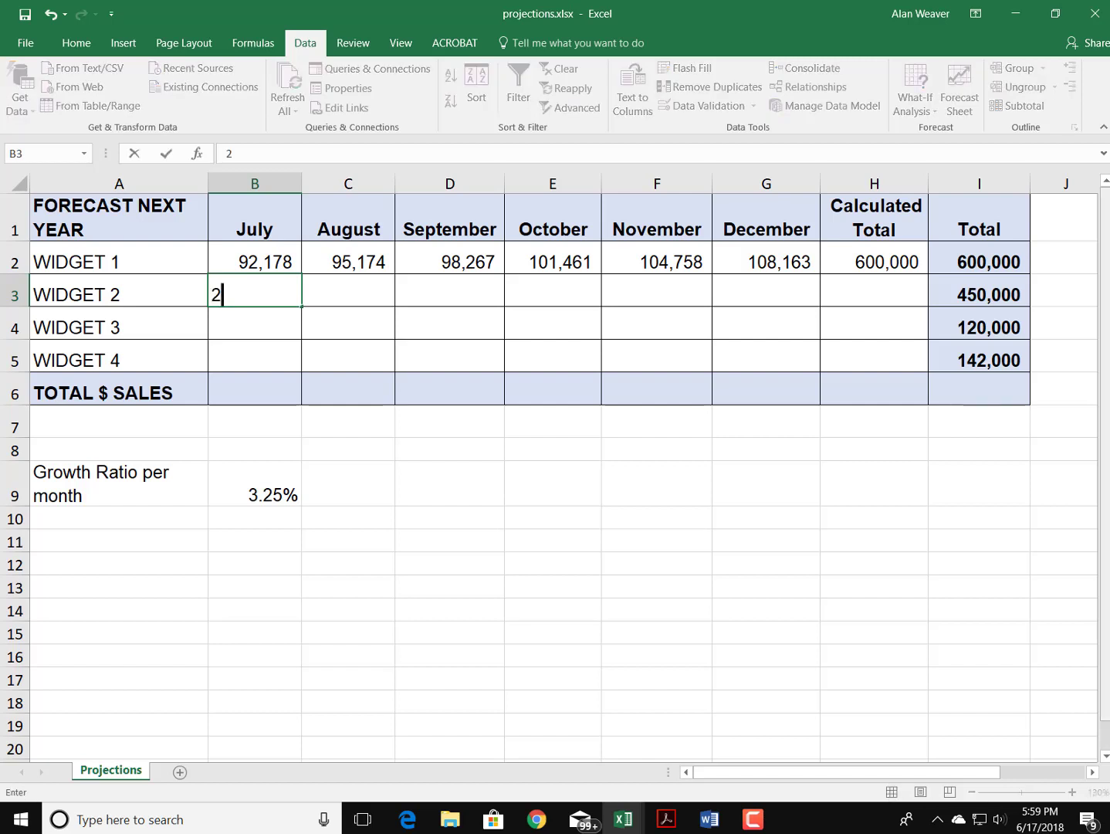
pyautogui.press('BackSpace')
pyautogui.write('34000')
pyautogui.press('Return')
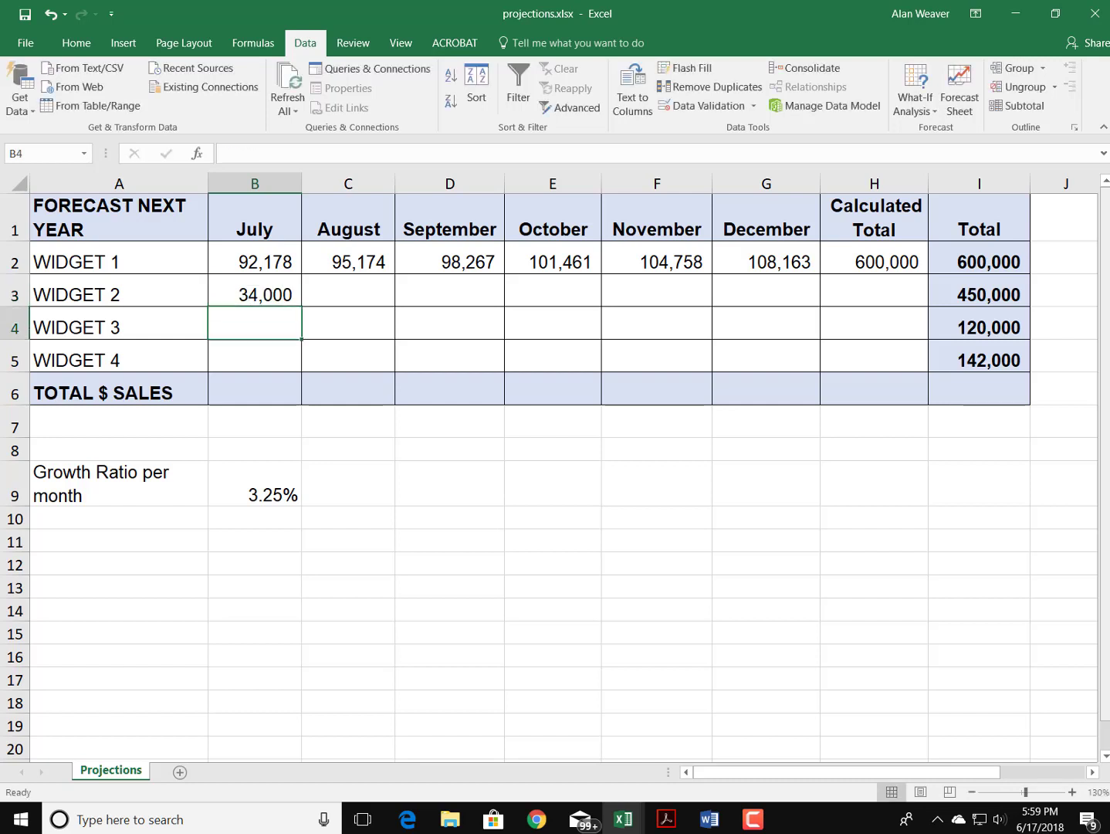
# Enter the growth formula =B3+B3*$B$9 in WIDGET 2's August cell C3.
pyautogui.click(357, 294)
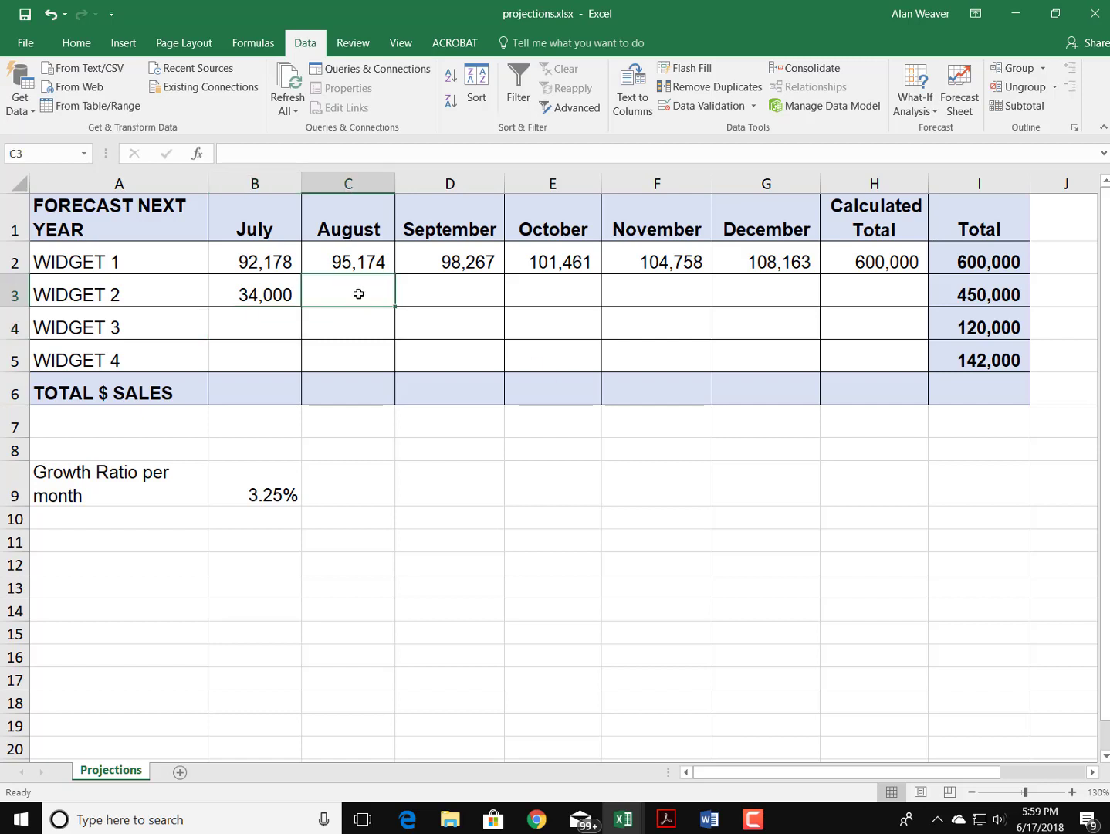
pyautogui.write('=')
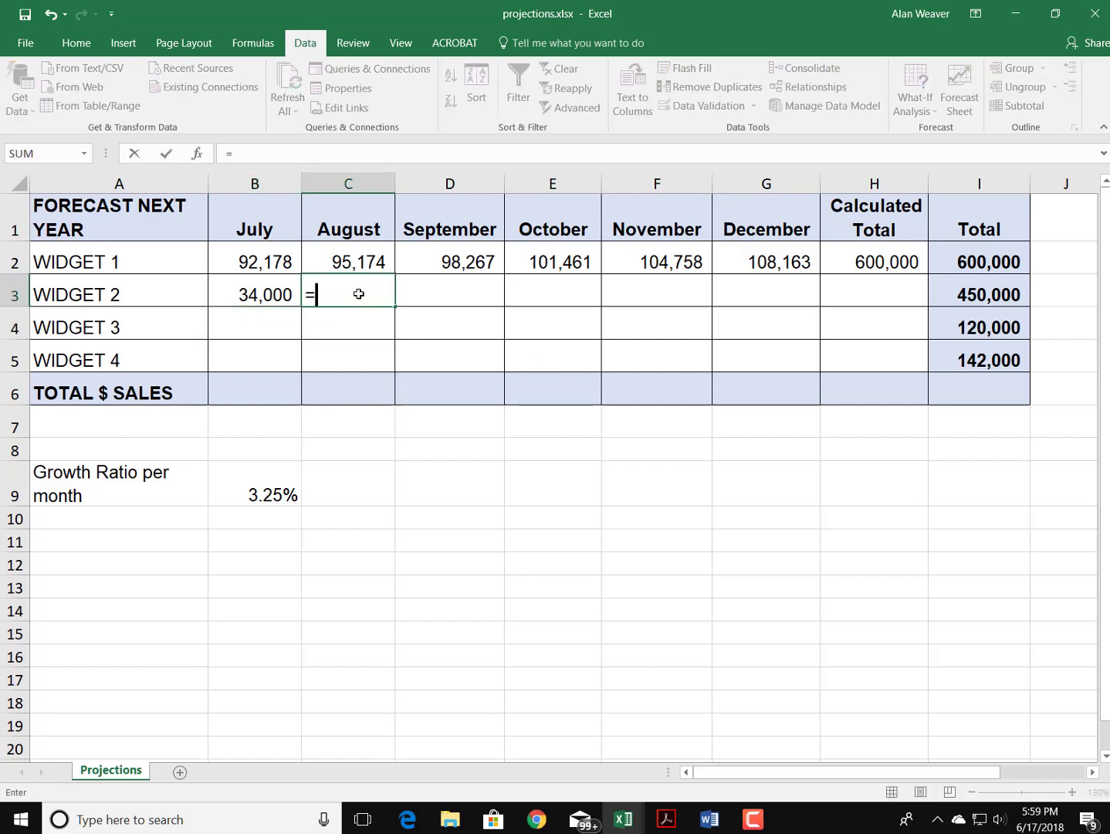
pyautogui.click(255, 295)
pyautogui.write('+')
pyautogui.click(266, 294)
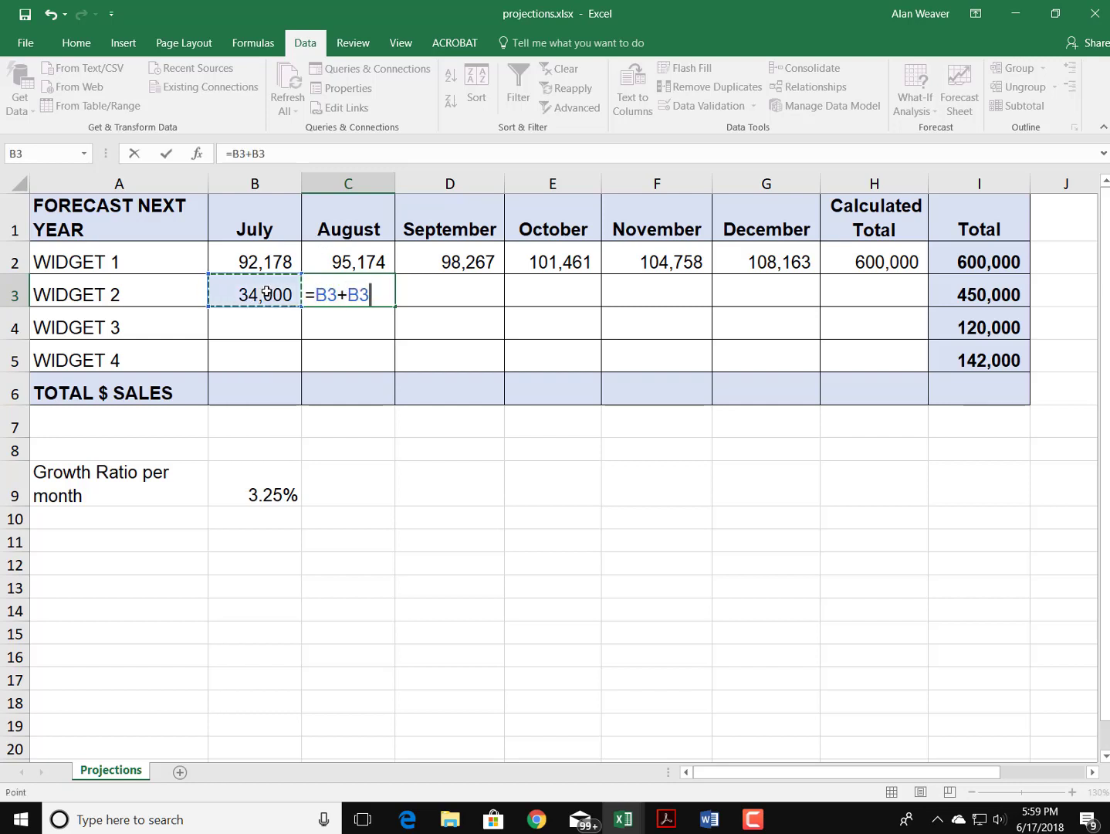
pyautogui.write('*')
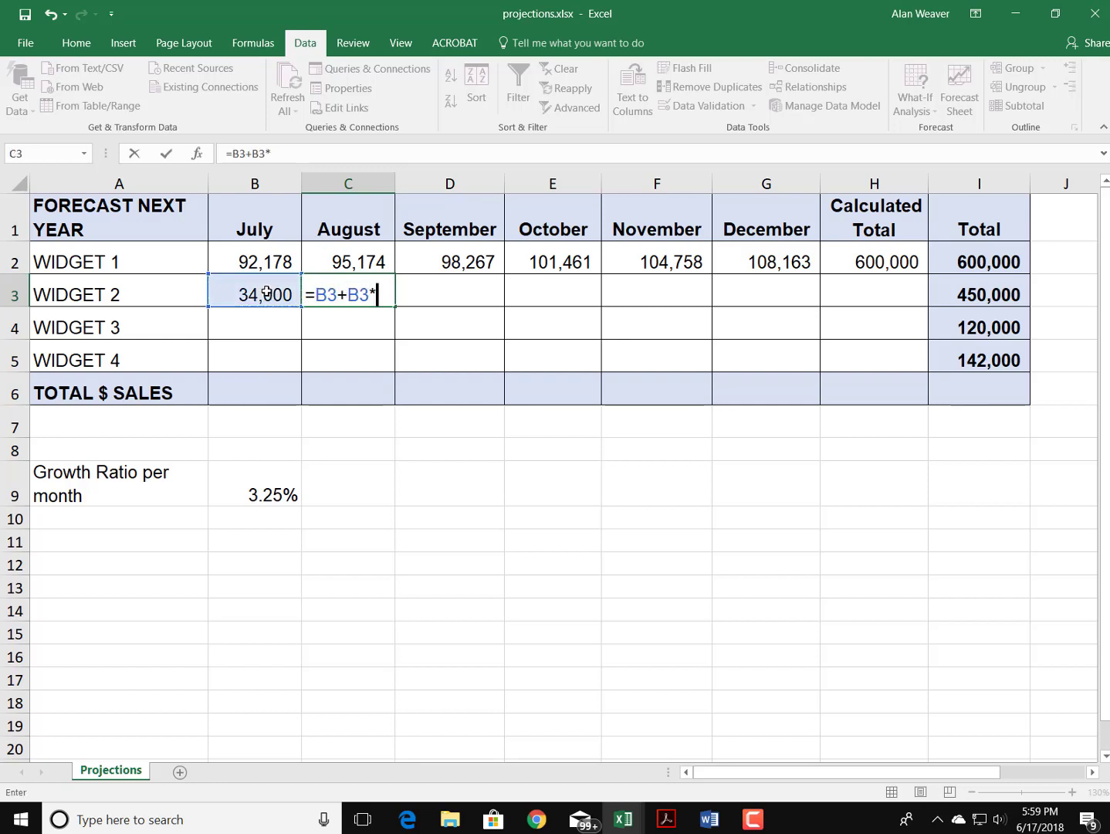
pyautogui.click(260, 488)
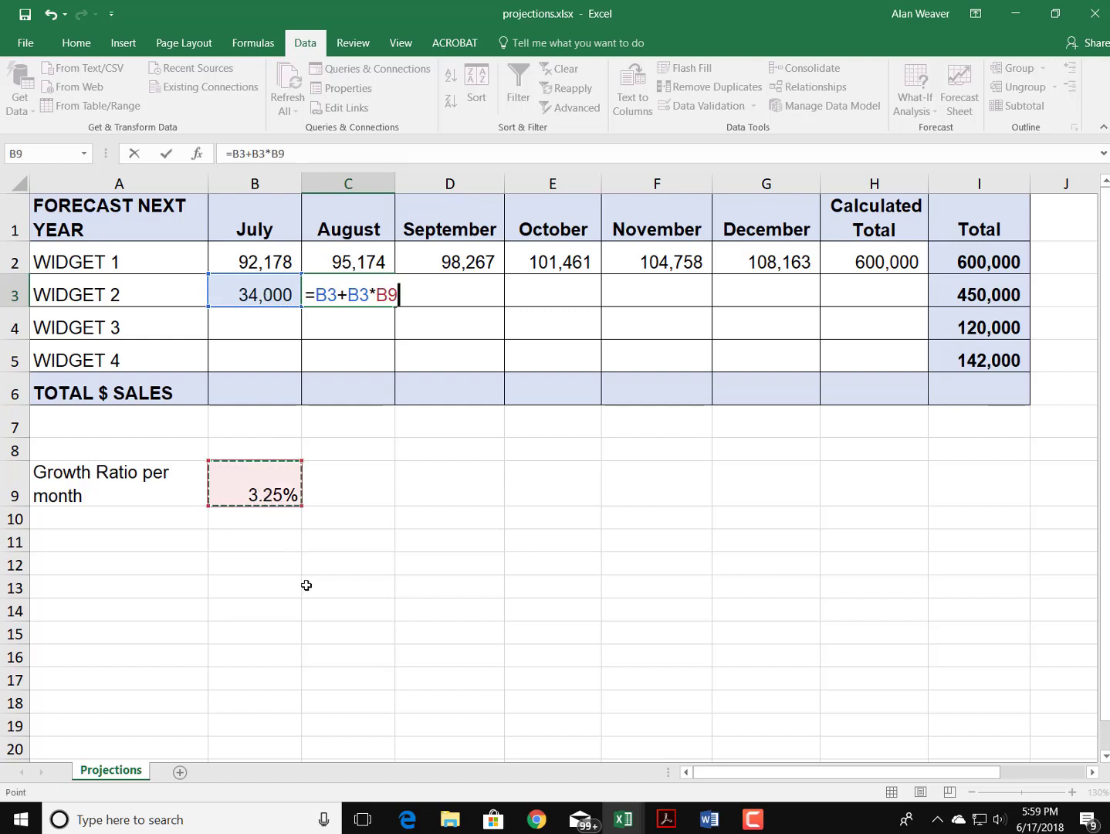
pyautogui.press('F4')
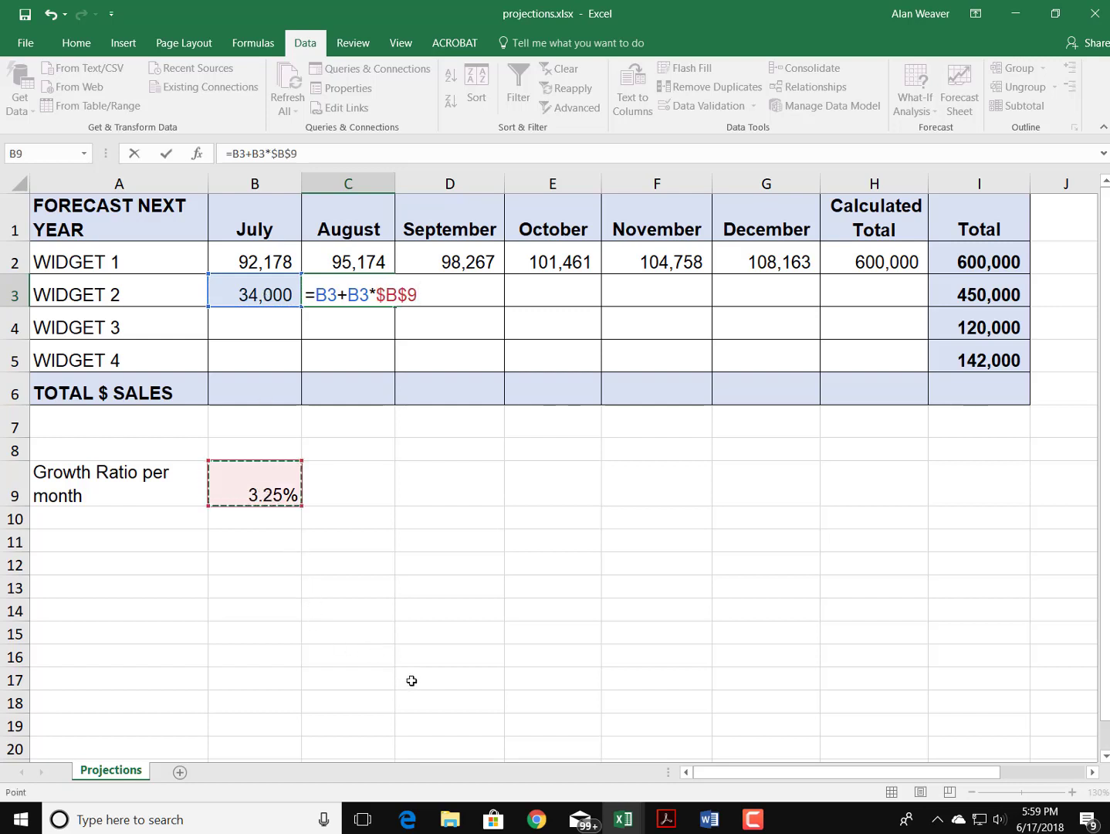
pyautogui.hotkey('ctrl', 'Return')
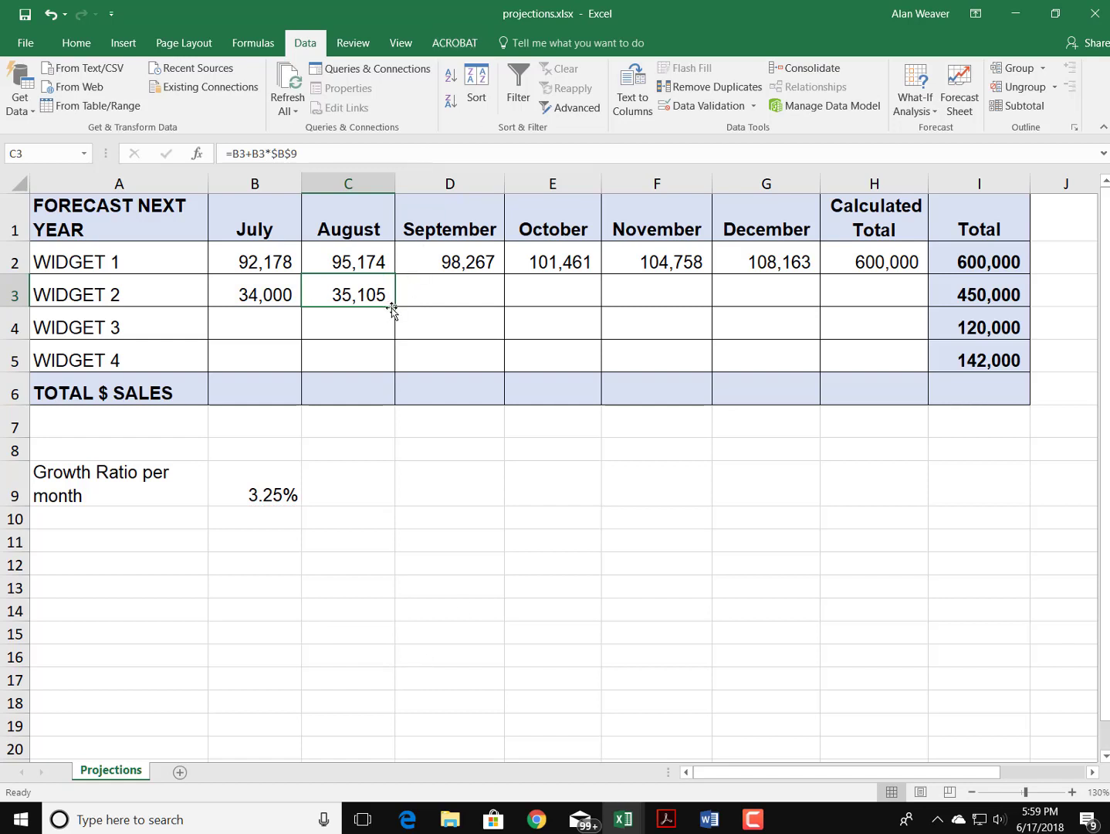
# Fill WIDGET 2's growth through December and copy the Calculated Total down to H3 (221,311).
pyautogui.moveTo(392, 303); pyautogui.dragTo(773, 315)
pyautogui.click(889, 255)
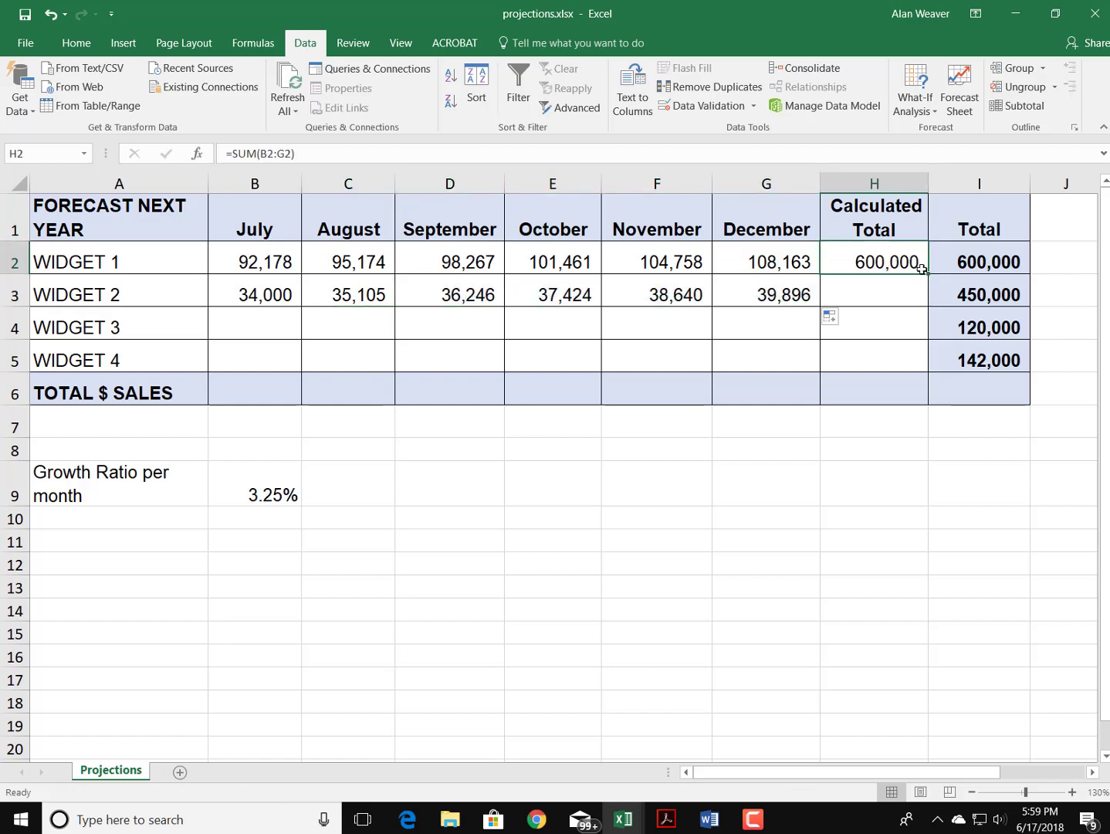
pyautogui.moveTo(928, 273); pyautogui.dragTo(930, 306)
# Goal Seek H3 to 450,000 by changing WIDGET 2's July cell B3.
pyautogui.click(872, 297)
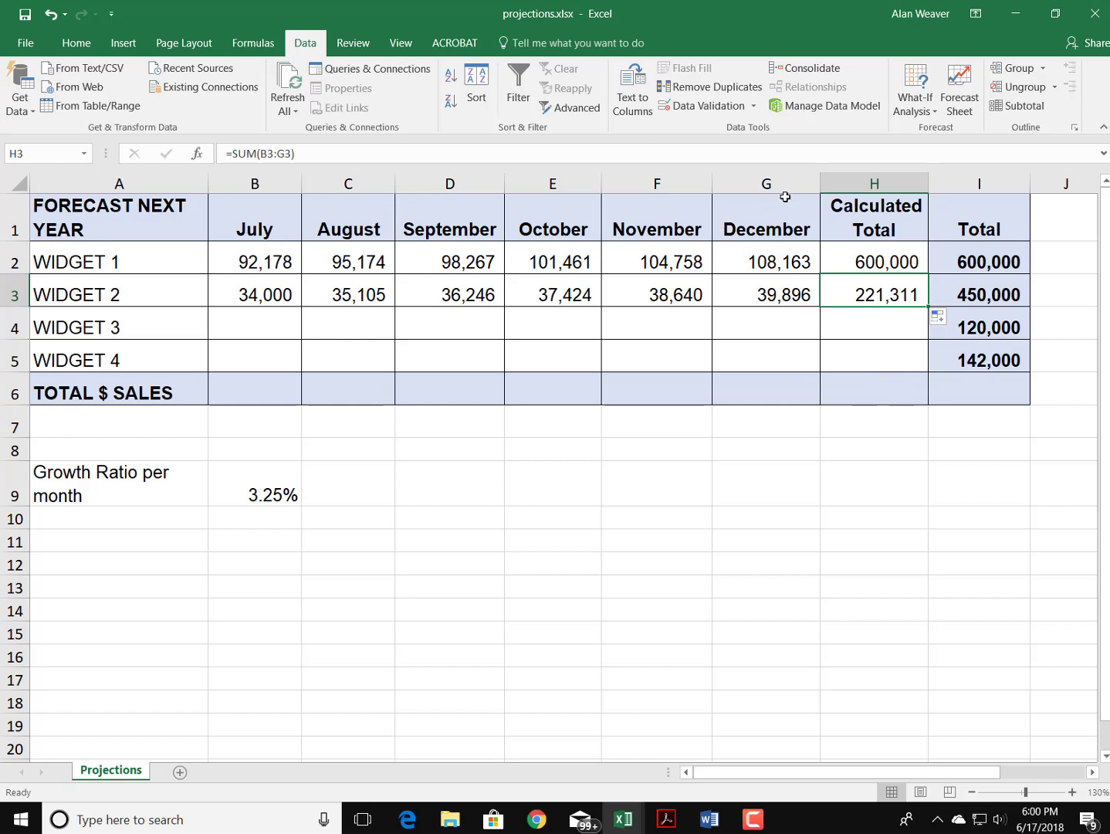
pyautogui.click(919, 96)
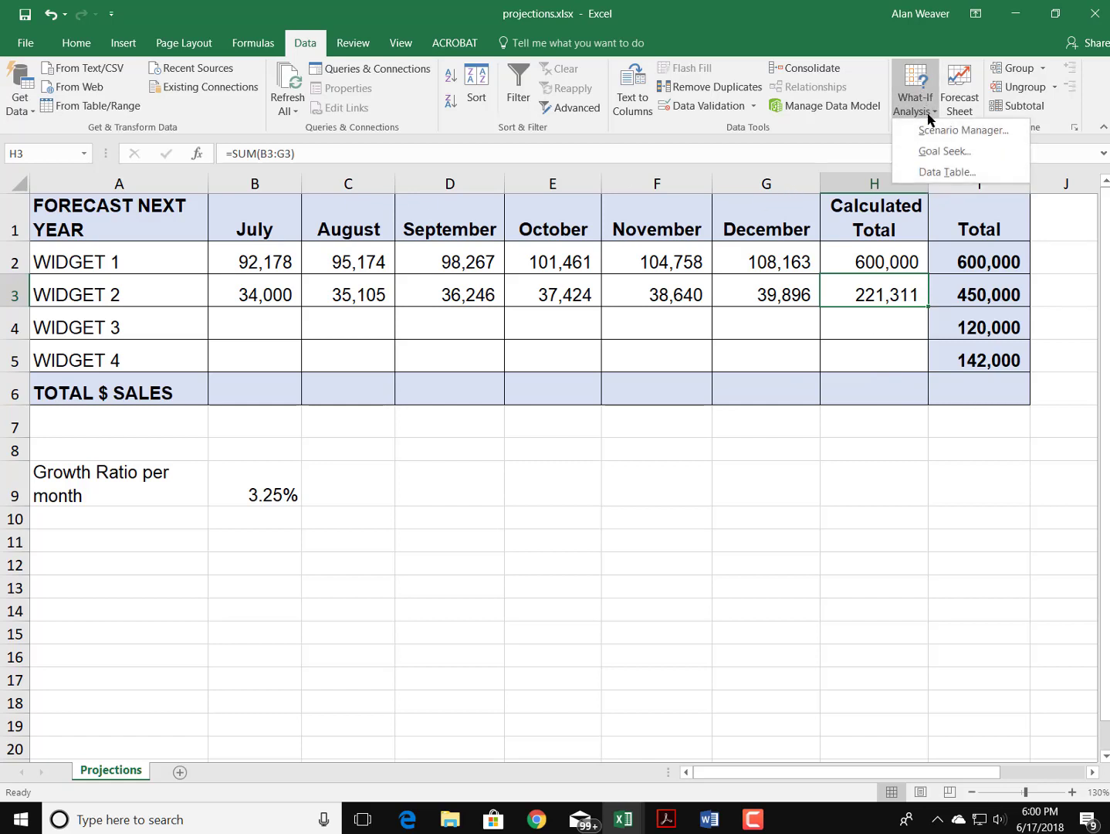
pyautogui.click(945, 151)
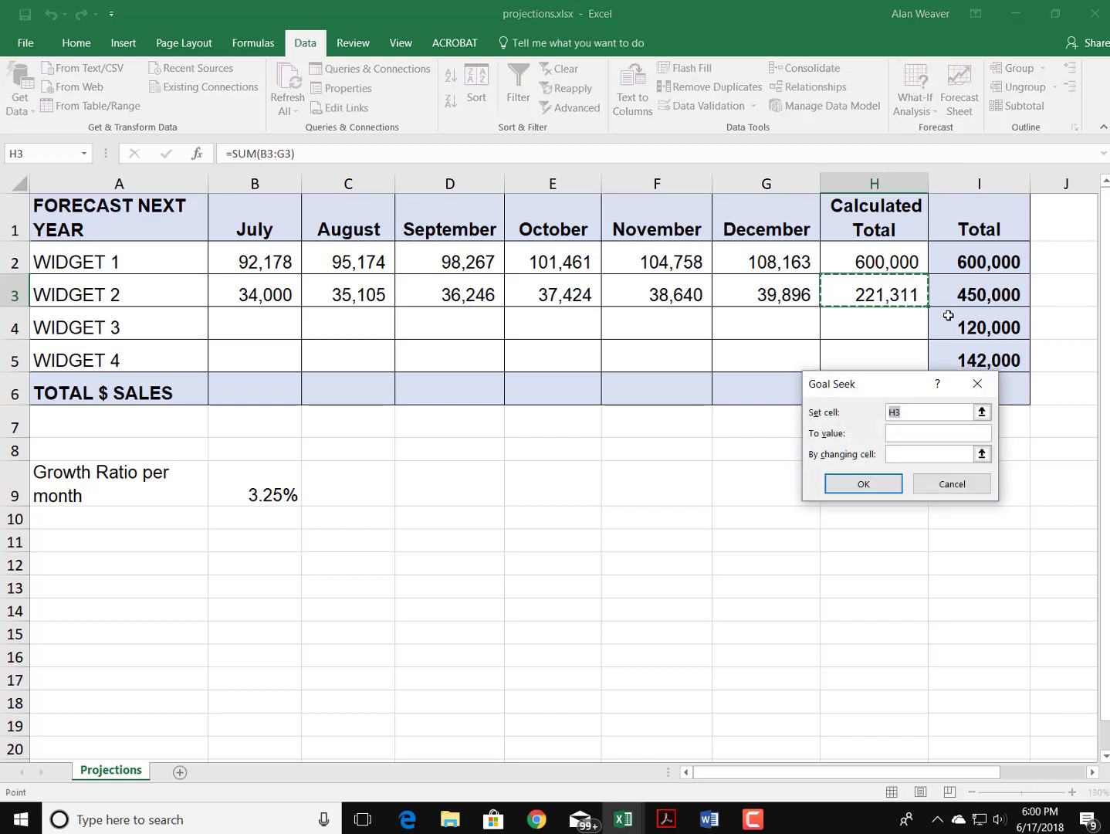
pyautogui.click(896, 434)
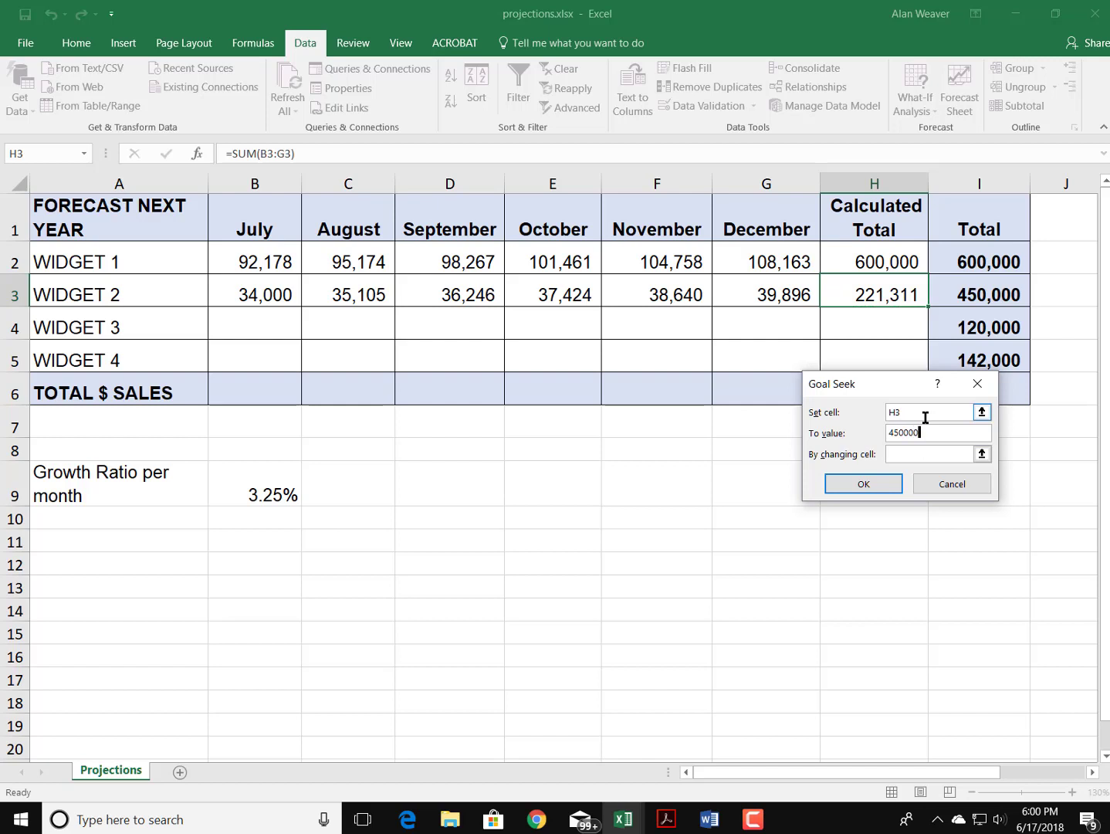
pyautogui.click(915, 455)
pyautogui.click(268, 292)
pyautogui.click(869, 485)
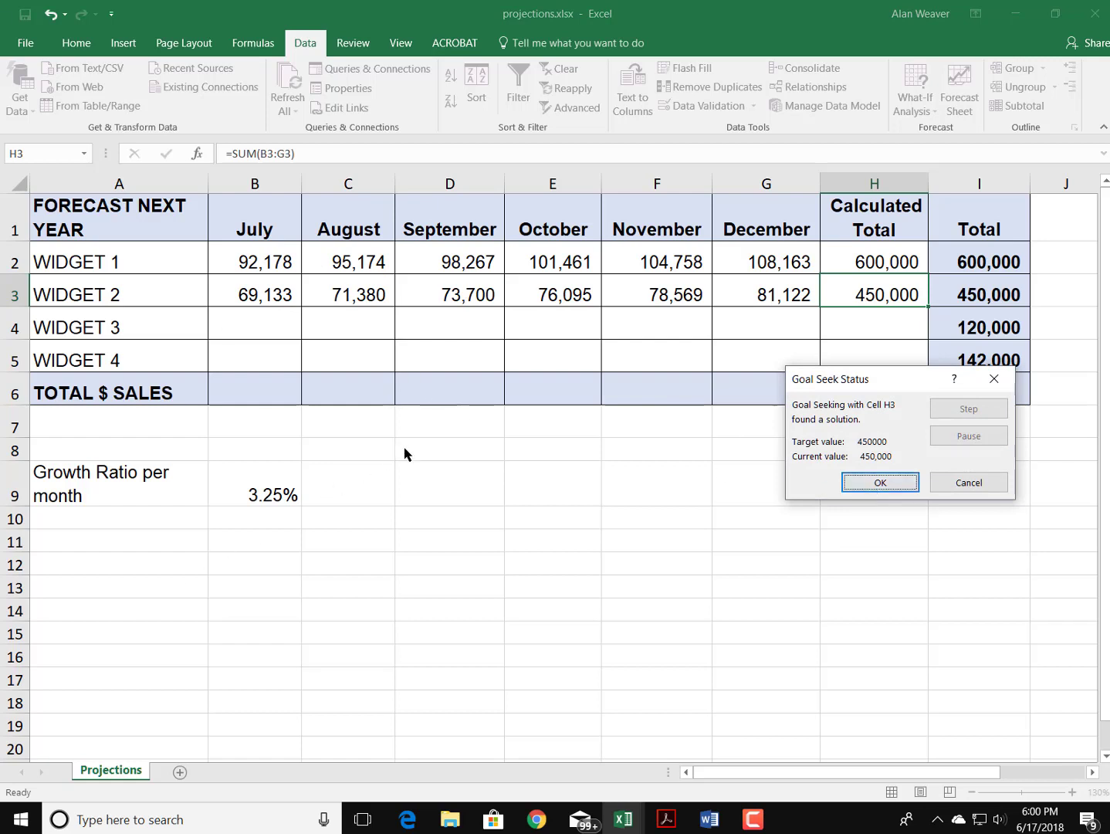
# Accept the Goal Seek result (July 69,133) and review the Total column and growth ratio cells.
pyautogui.click(879, 487)
pyautogui.click(982, 263)
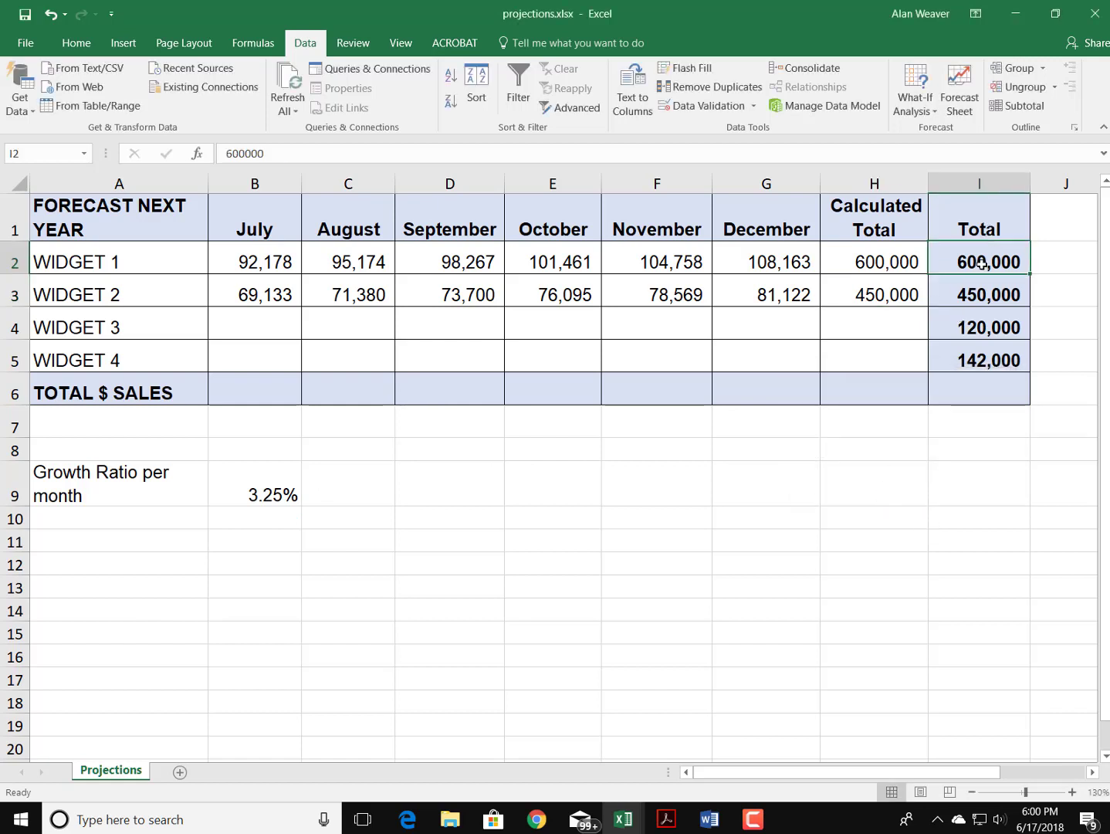
pyautogui.click(984, 327)
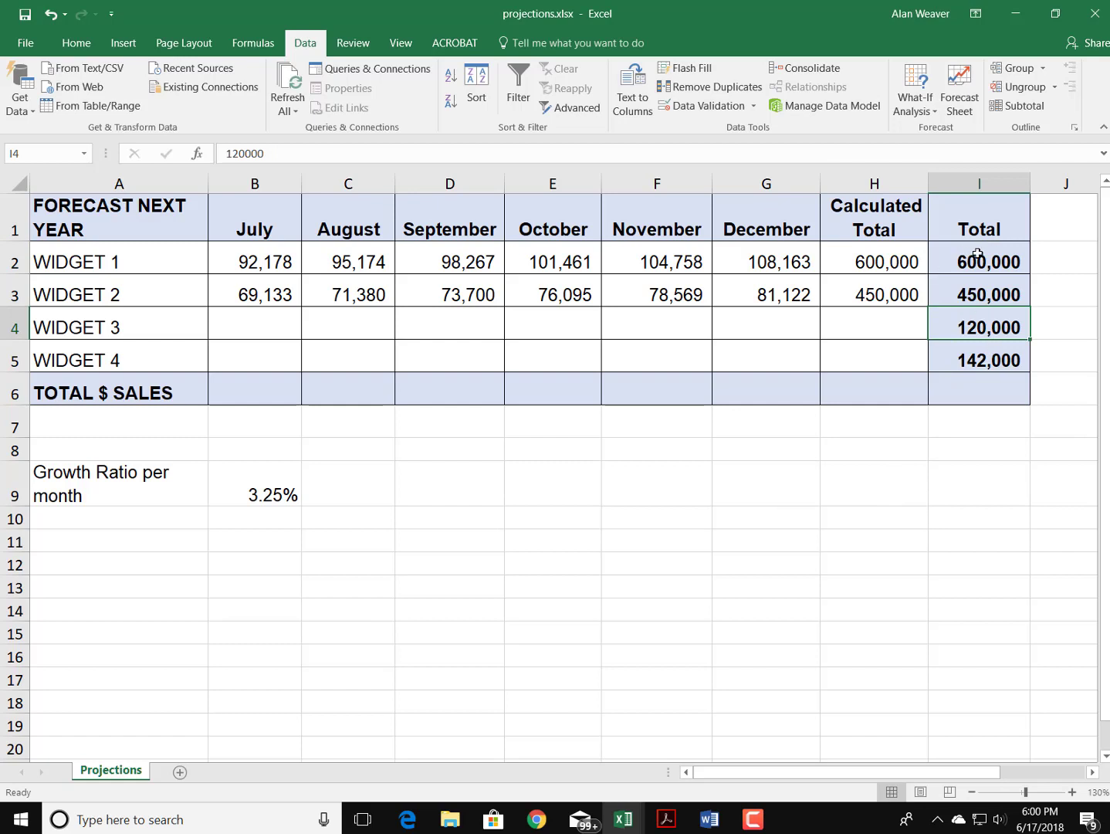
pyautogui.click(979, 215)
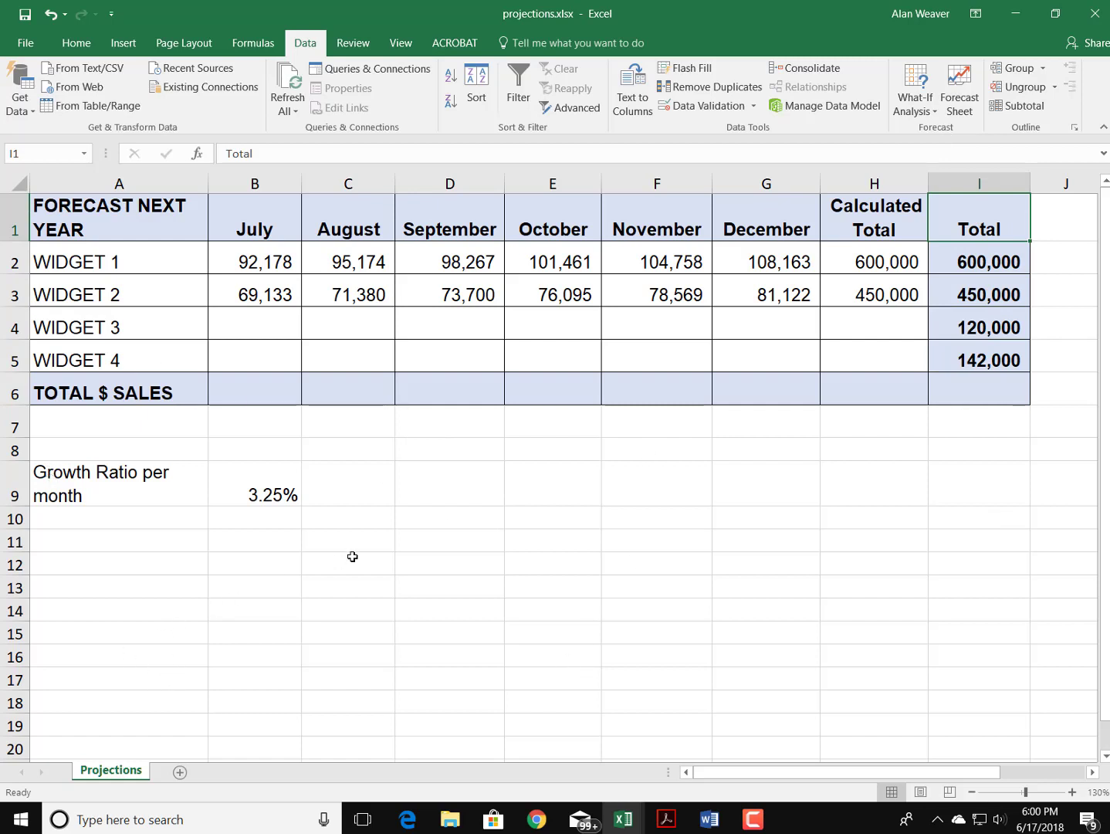
pyautogui.click(102, 488)
pyautogui.click(251, 495)
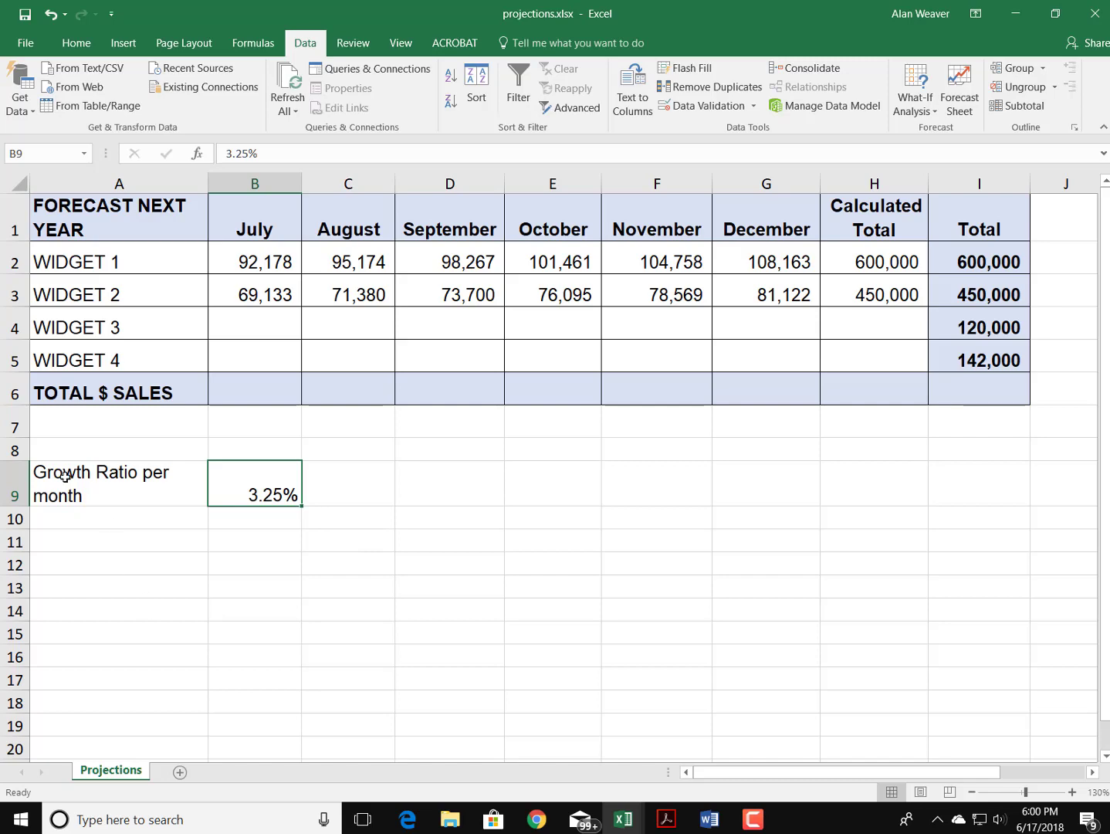
# Add a new worksheet named Assumptions.
pyautogui.click(180, 772)
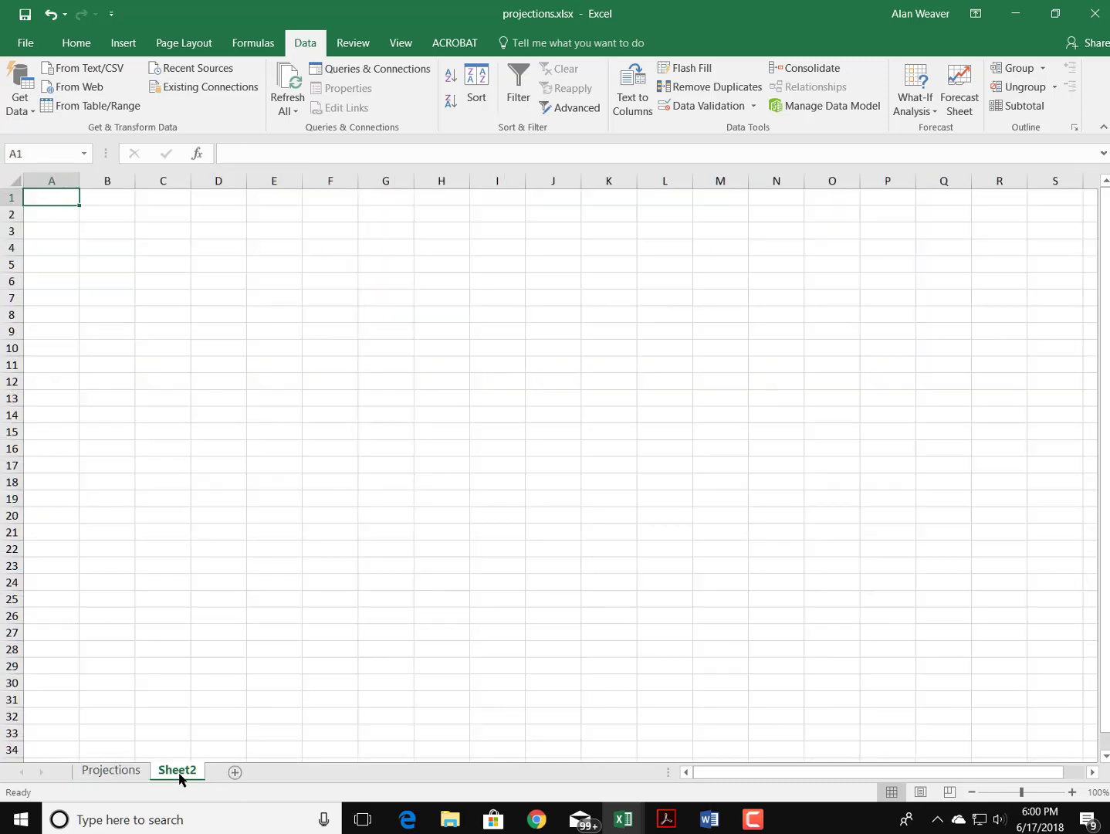
pyautogui.doubleClick(177, 772)
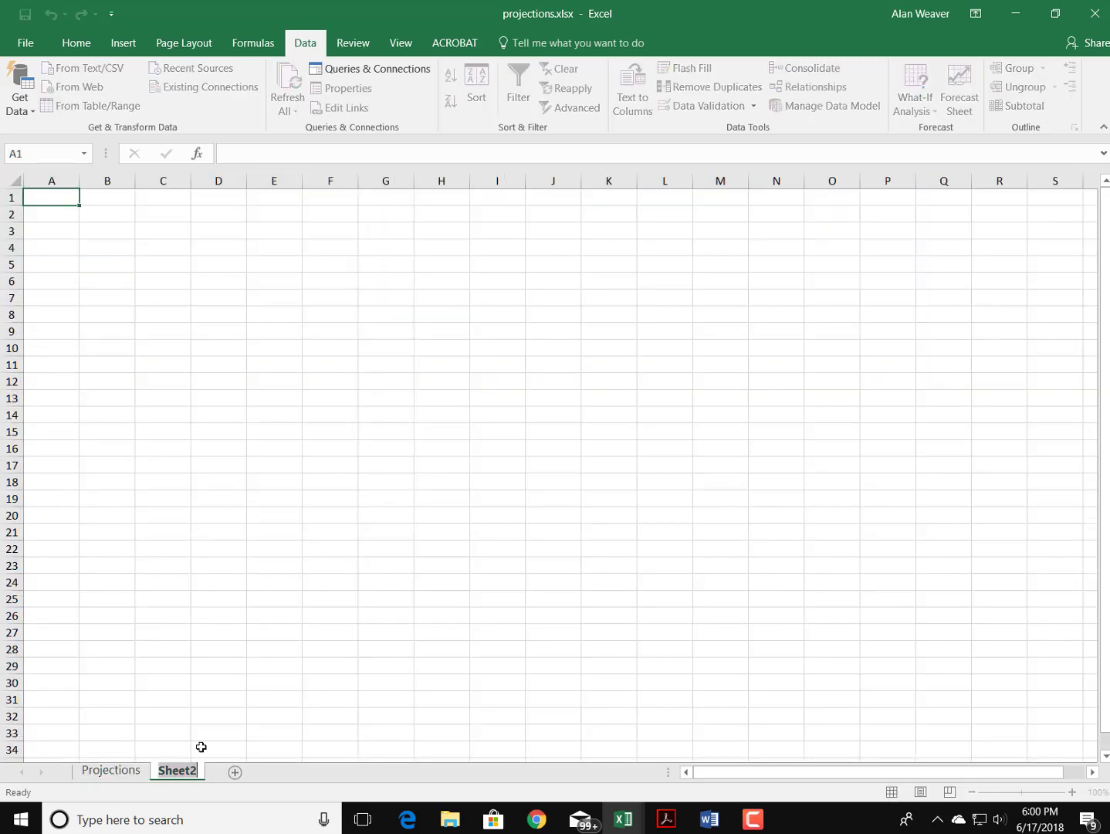
pyautogui.write('Assumptions')
pyautogui.press('Return')
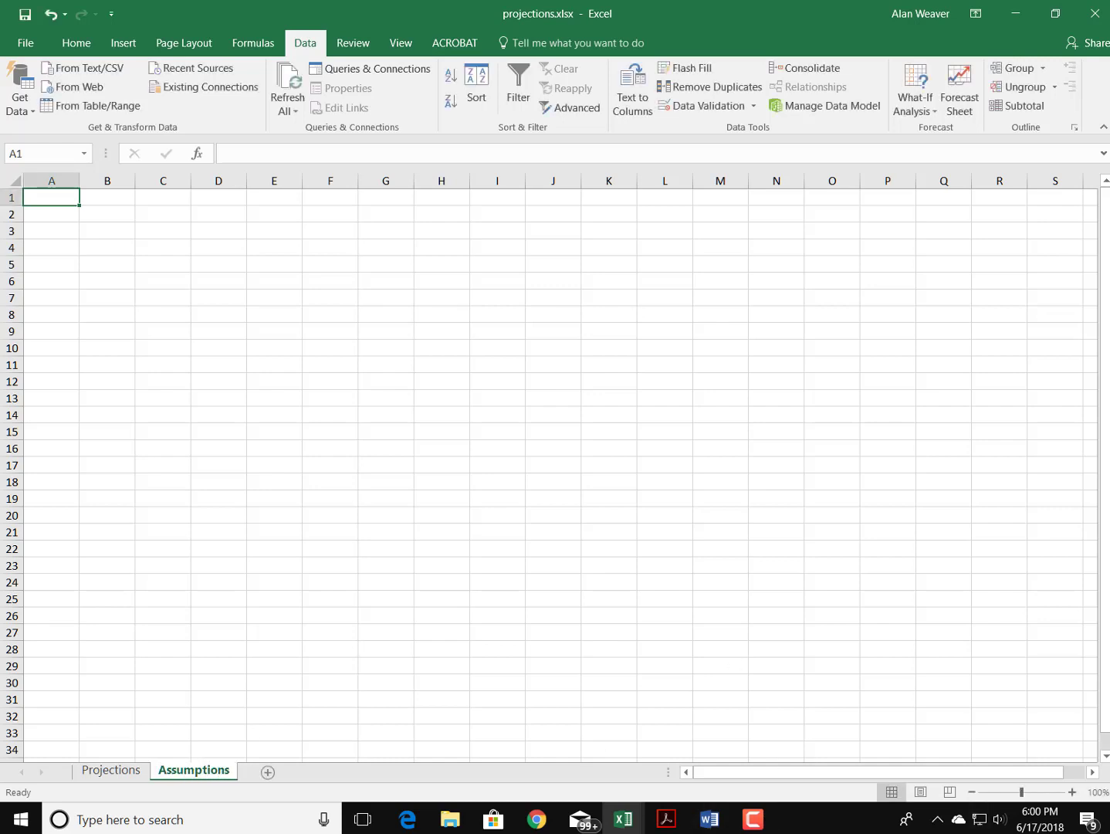
# Move the Growth Ratio label and 3.25% from A9:B9 into Assumptions A1:B1 and widen column A.
pyautogui.click(115, 772)
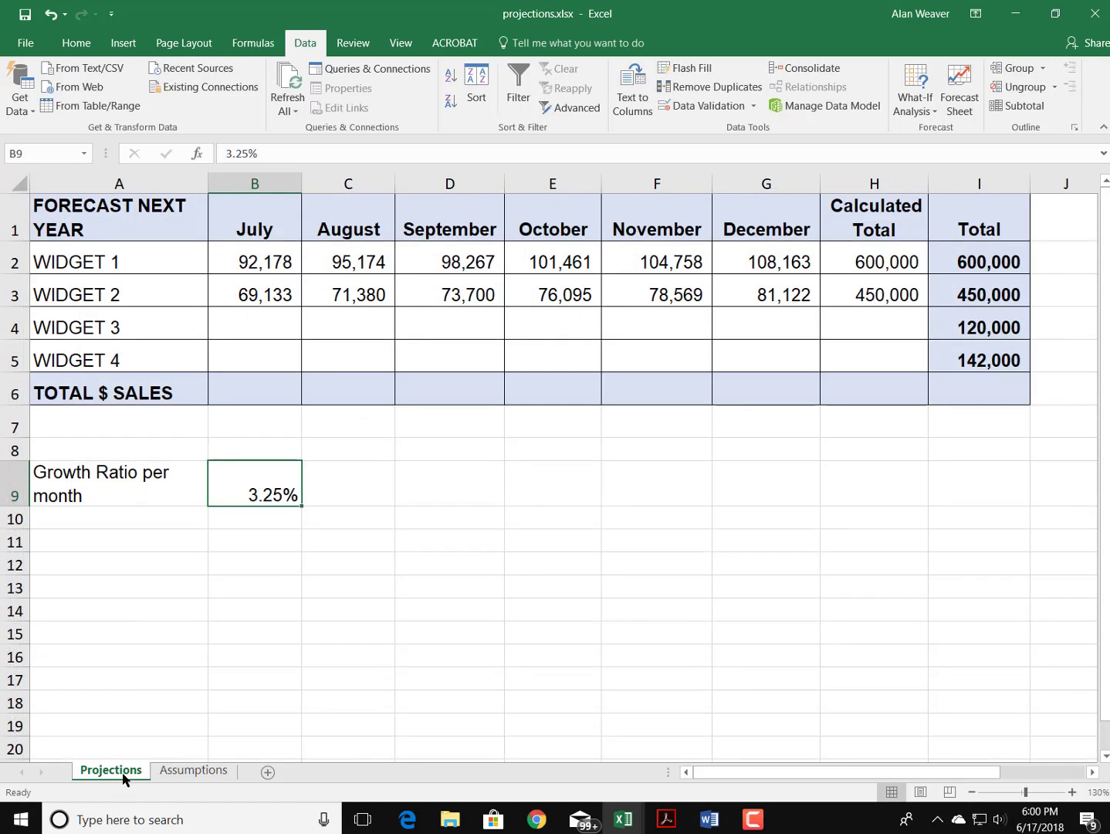
pyautogui.moveTo(56, 486); pyautogui.dragTo(210, 496)
pyautogui.hotkey('ctrl', 'c')
pyautogui.click(189, 771)
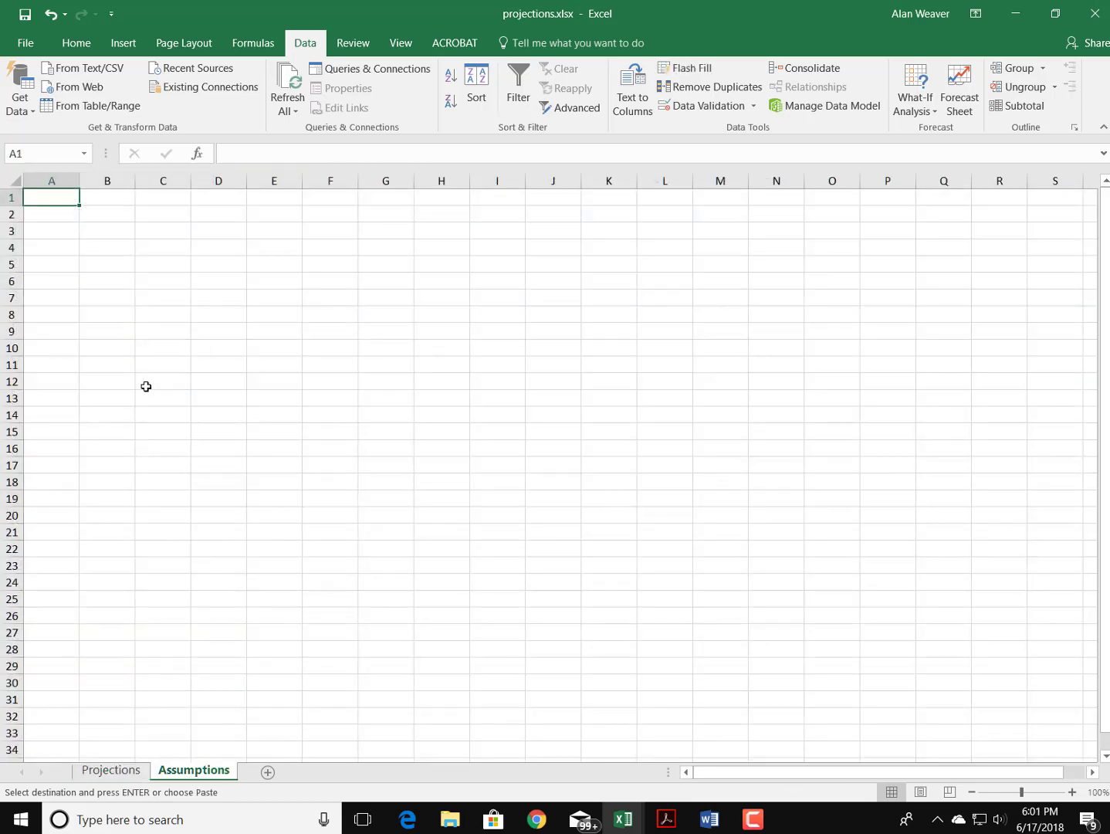
pyautogui.press('Return')
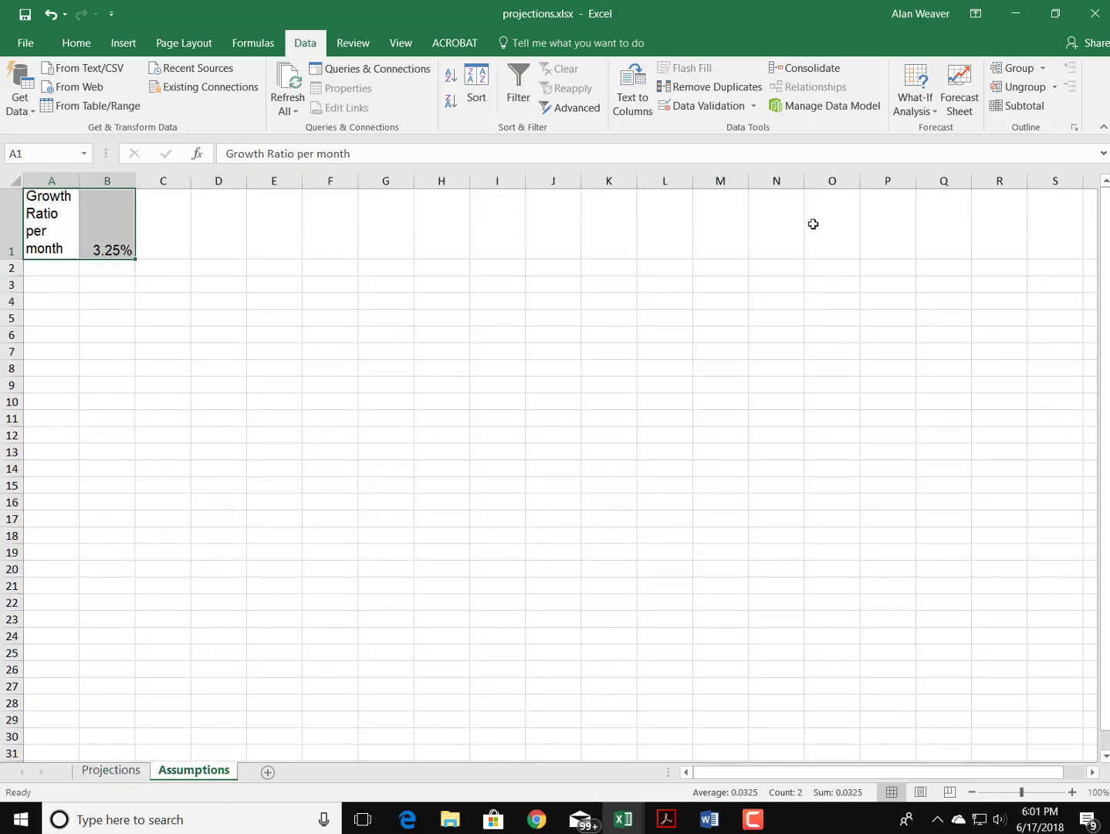
pyautogui.click(1072, 792)
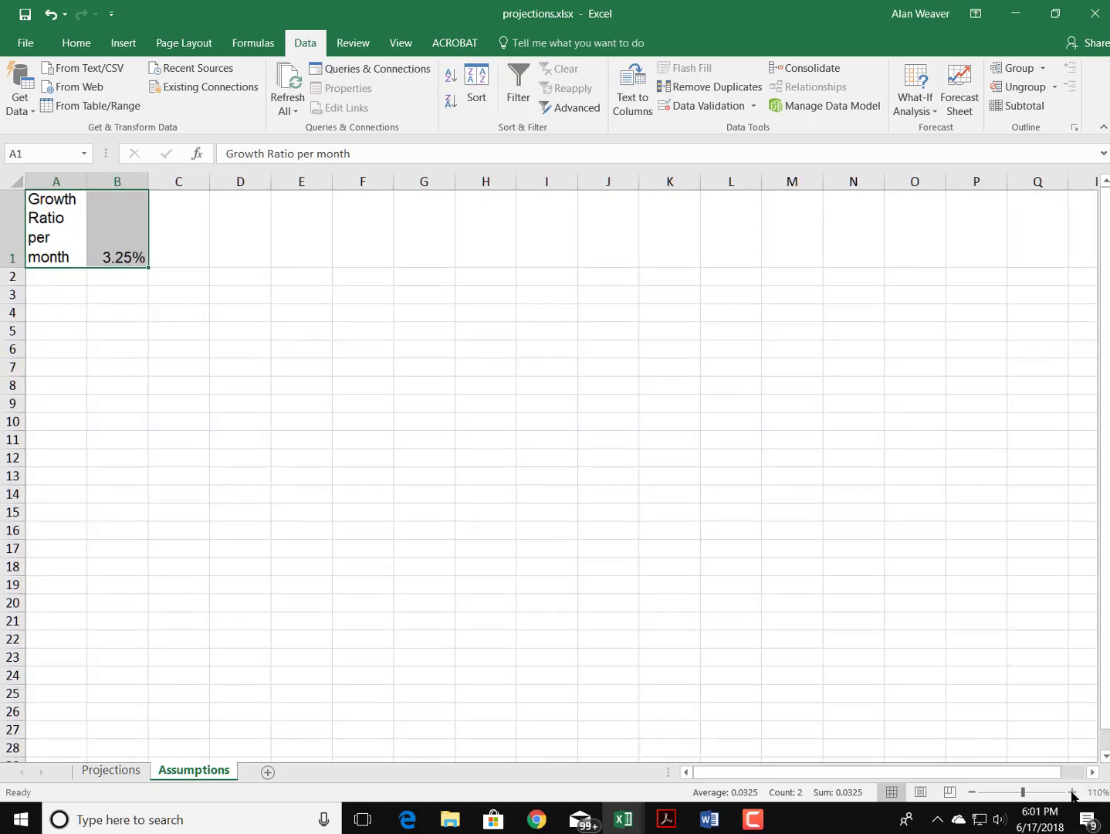
pyautogui.click(1072, 792)
pyautogui.click(1072, 792)
pyautogui.click(1071, 792)
pyautogui.click(1072, 792)
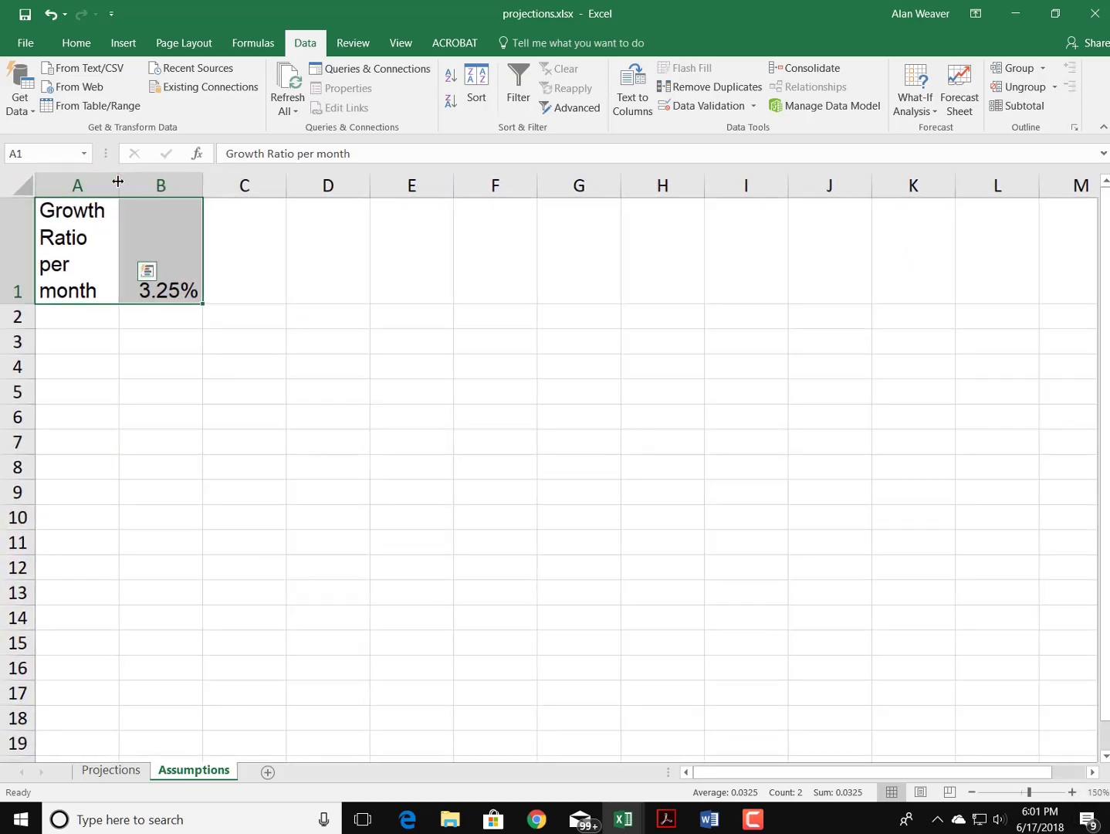
pyautogui.moveTo(118, 181); pyautogui.dragTo(234, 181)
pyautogui.click(183, 333)
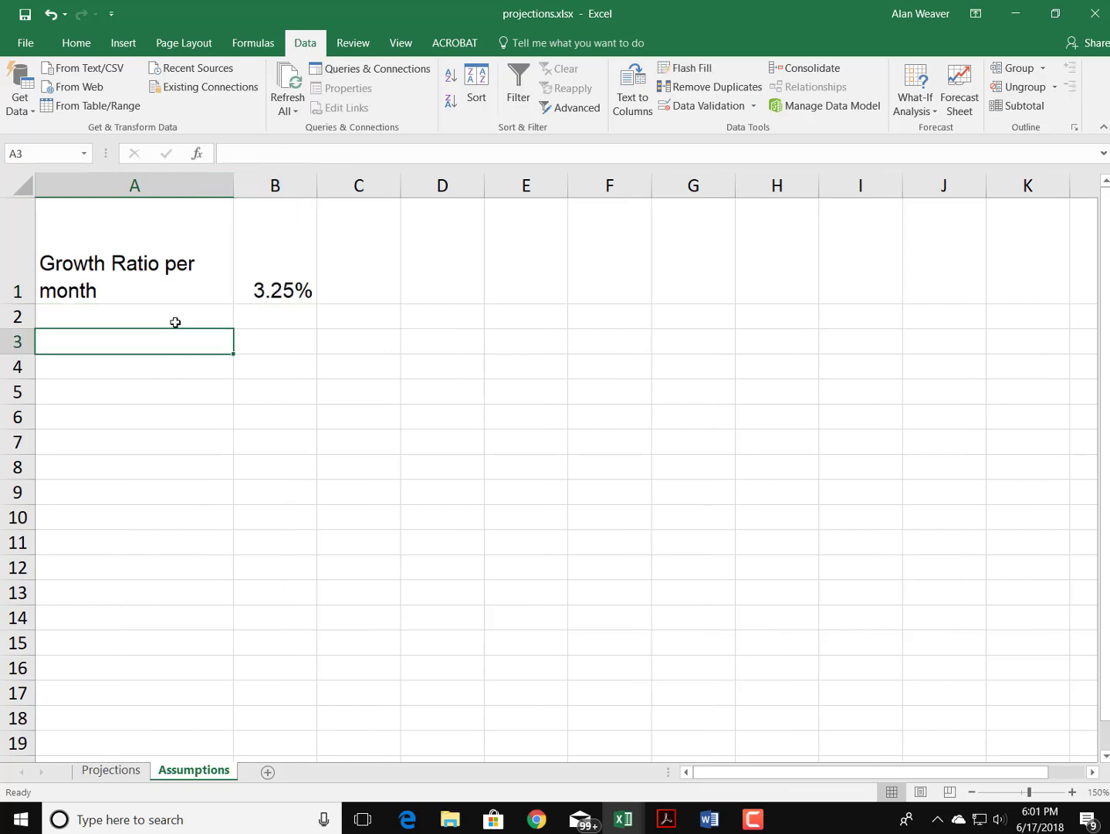
# Check that the Projections August formula now references Assumptions!$B$1.
pyautogui.click(101, 772)
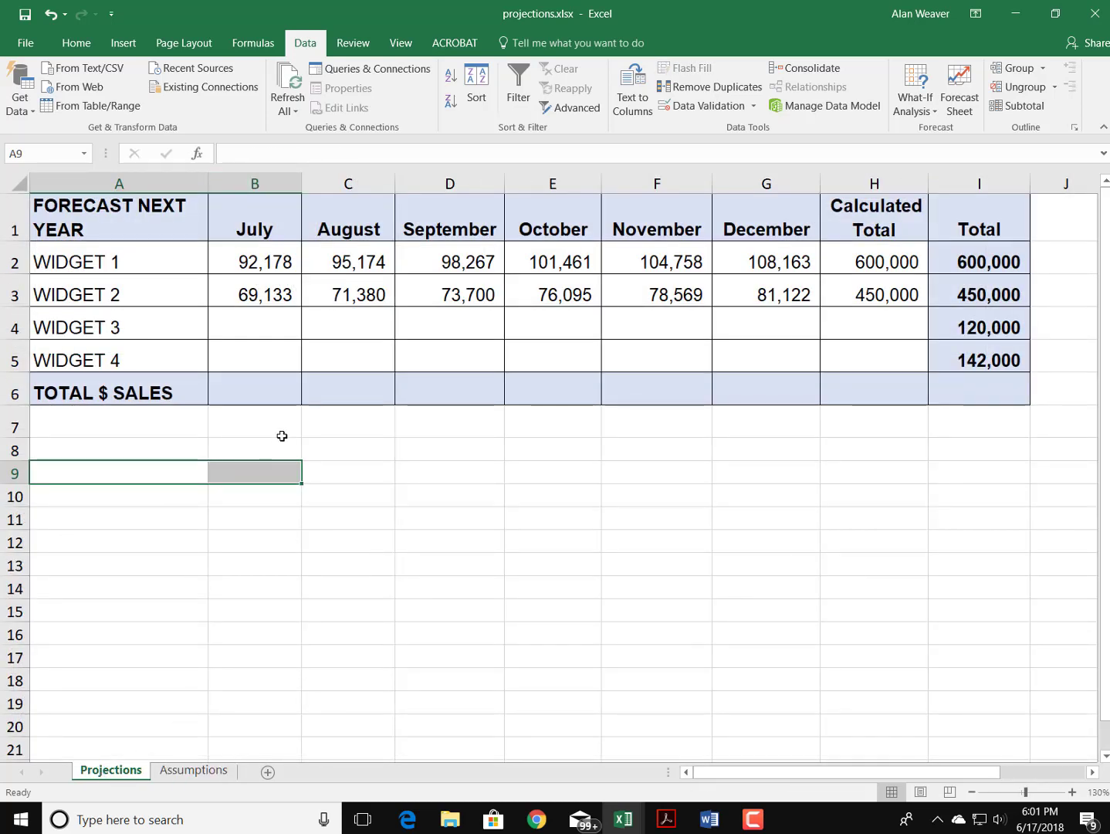
pyautogui.click(343, 262)
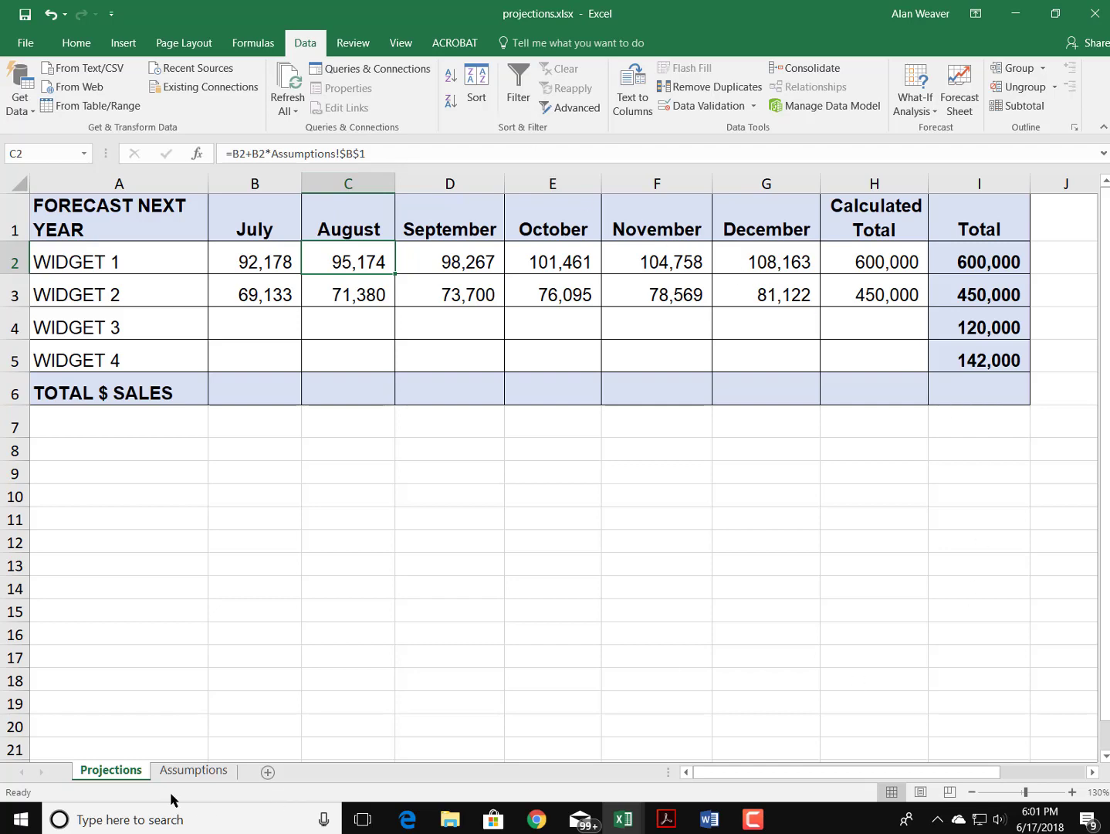
pyautogui.click(186, 773)
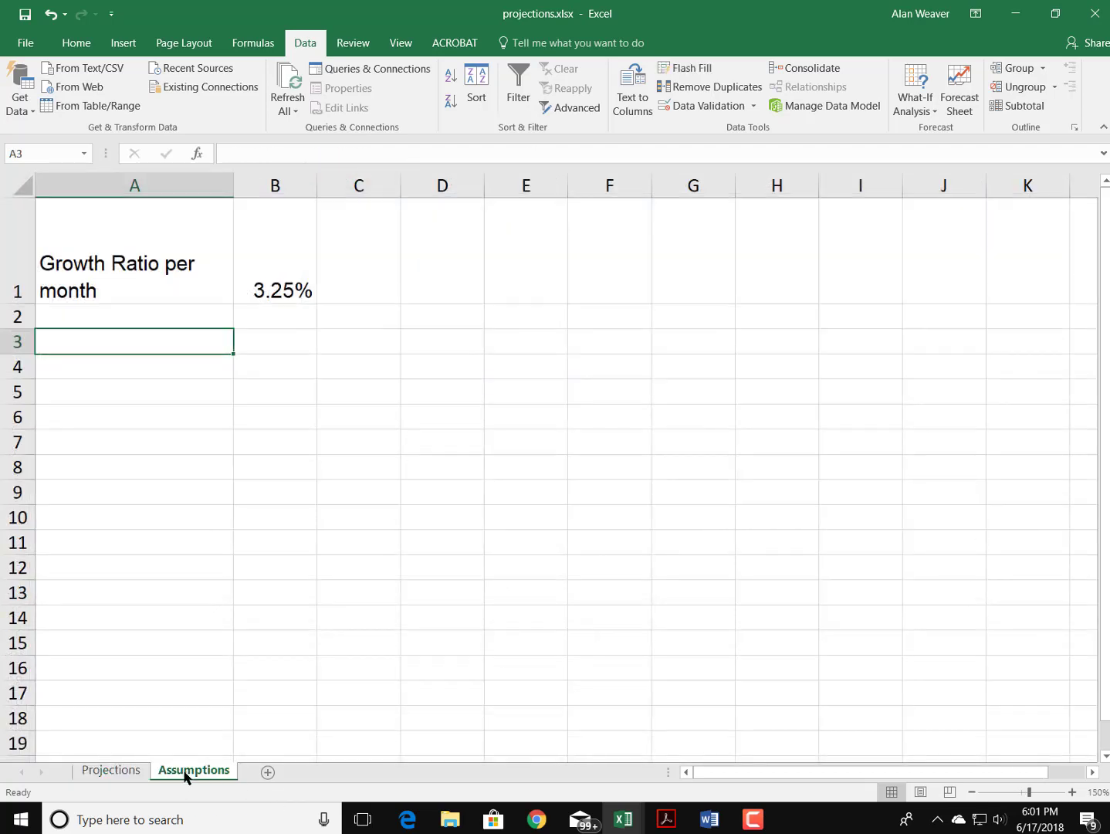
# Change the monthly growth rate in Assumptions B1 to 2.80%.
pyautogui.click(246, 301)
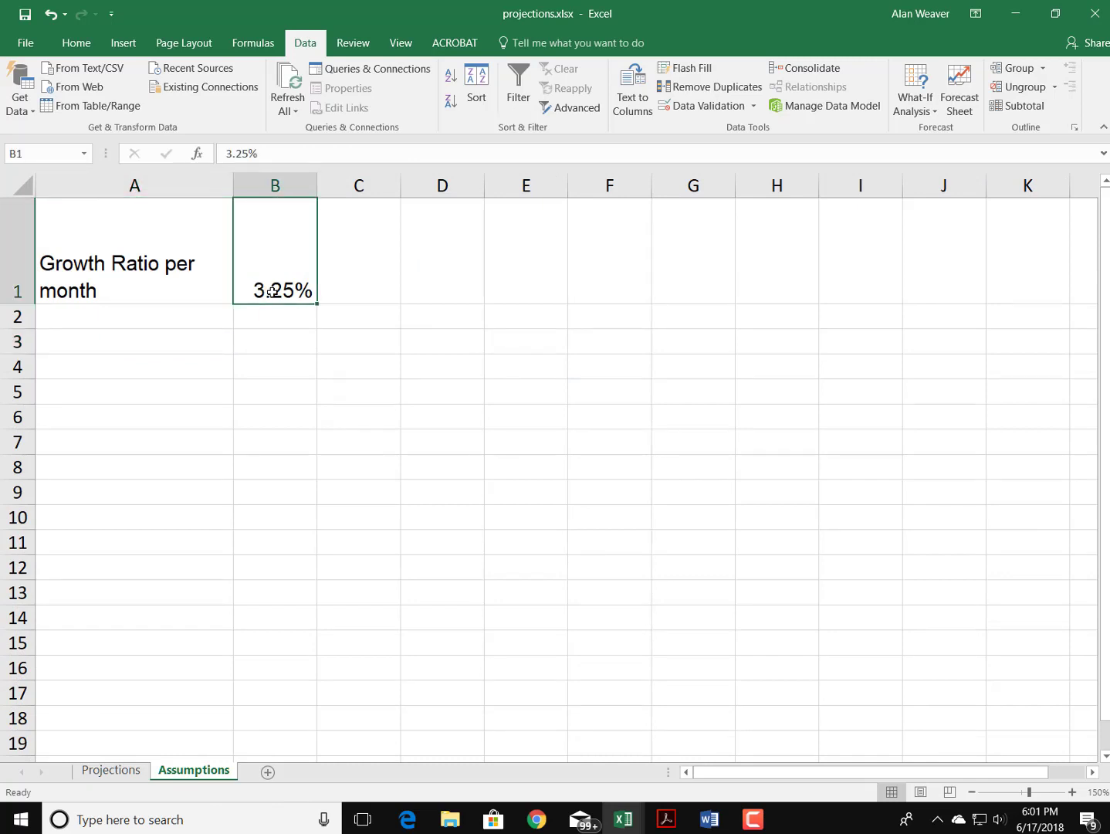
pyautogui.write('2.8')
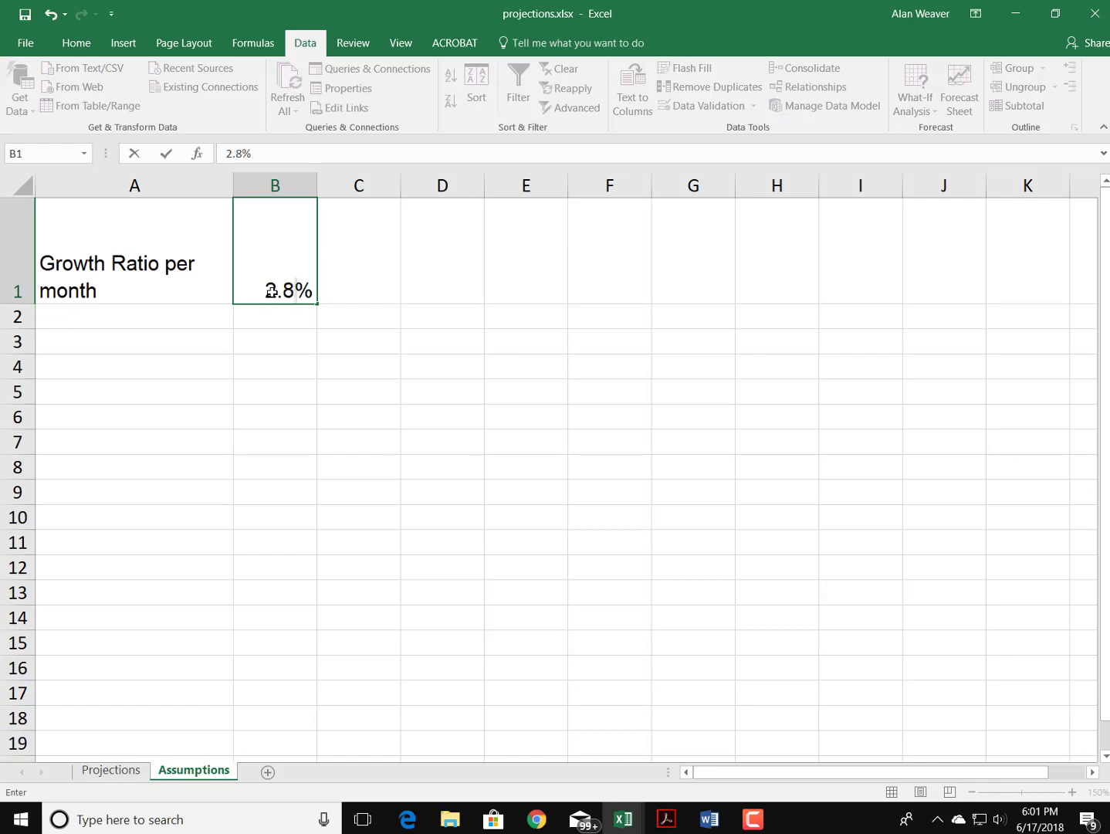
pyautogui.press('Return')
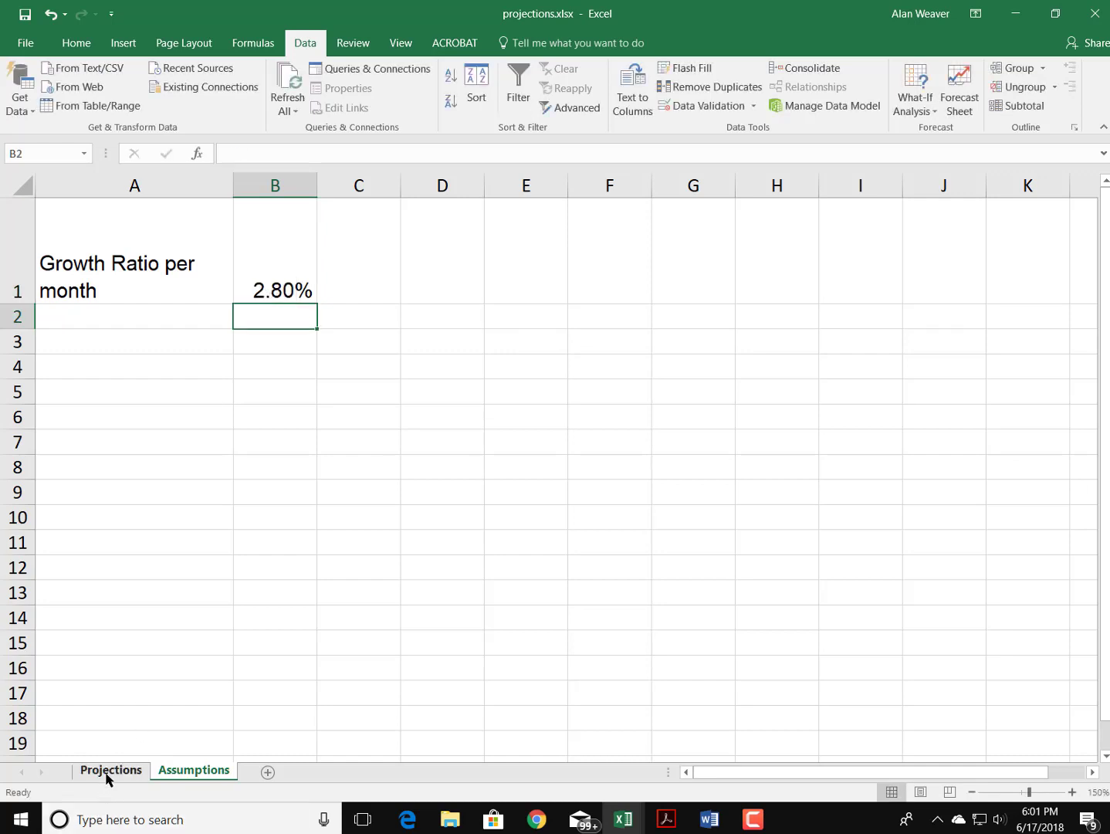
# On Projections, set July to 85,000 for WIDGET 1 and 50,000 for WIDGET 2.
pyautogui.click(110, 770)
pyautogui.click(887, 253)
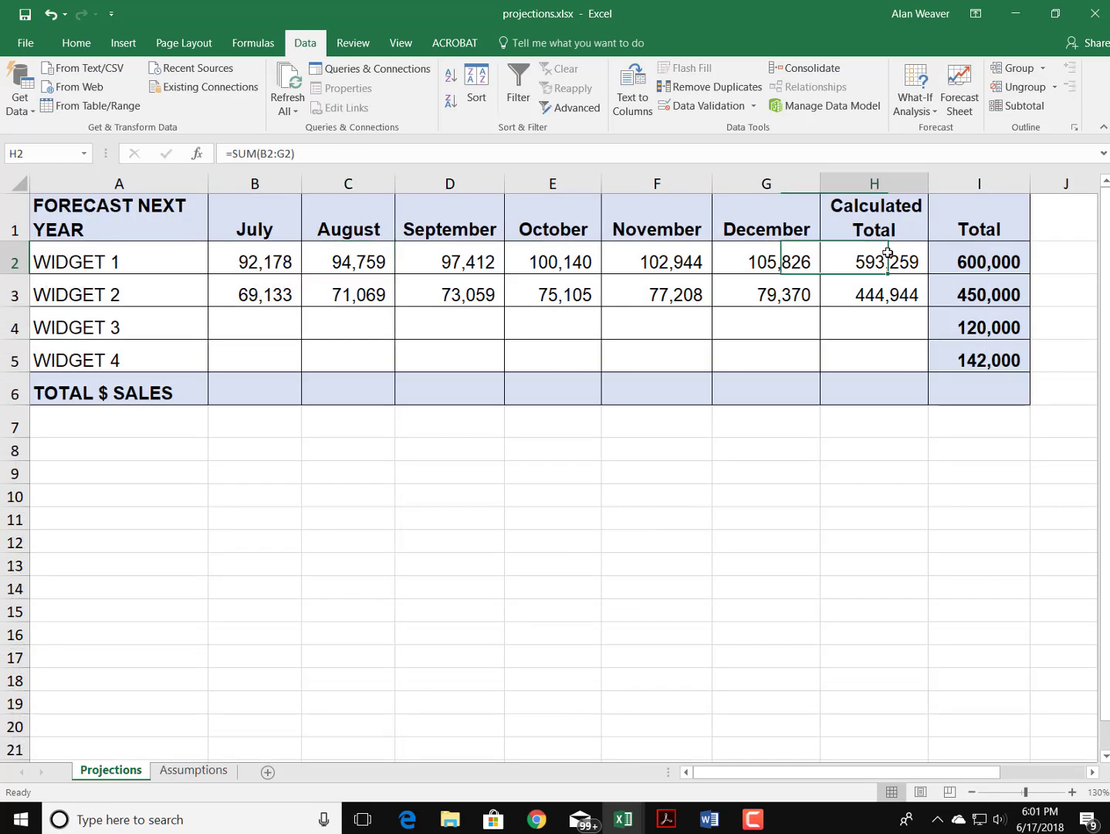
pyautogui.click(886, 347)
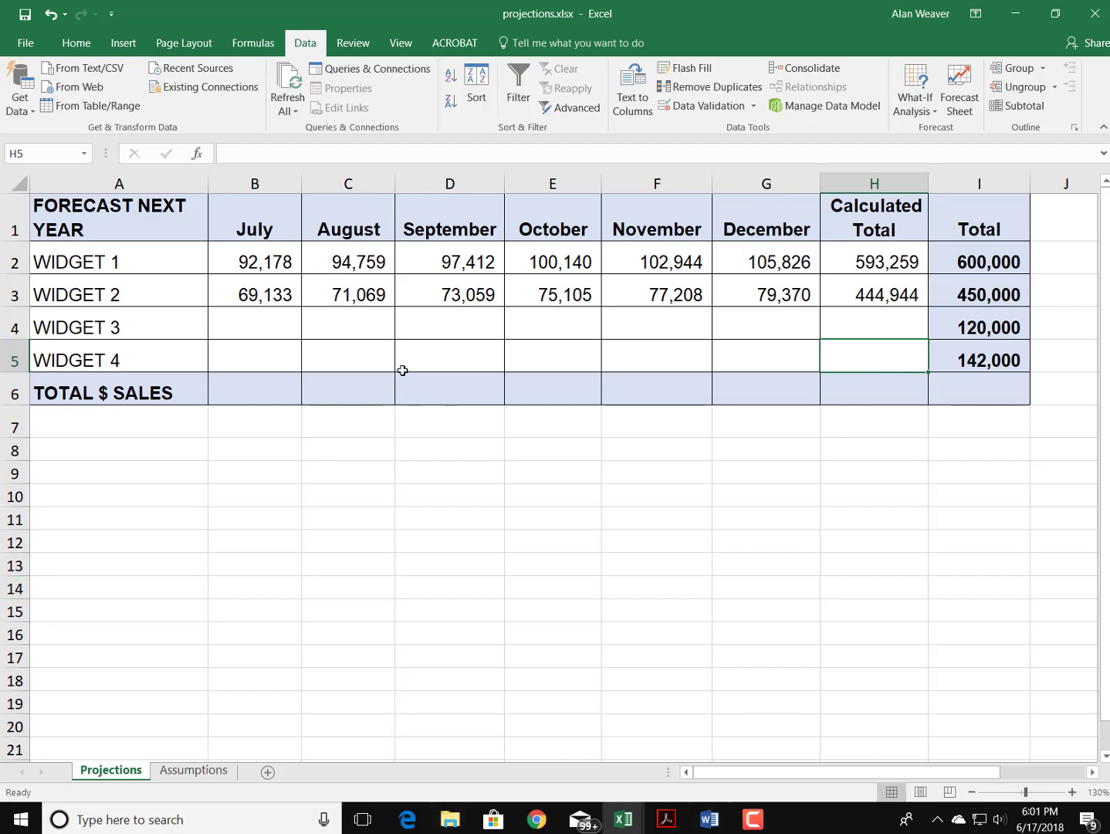
pyautogui.click(255, 263)
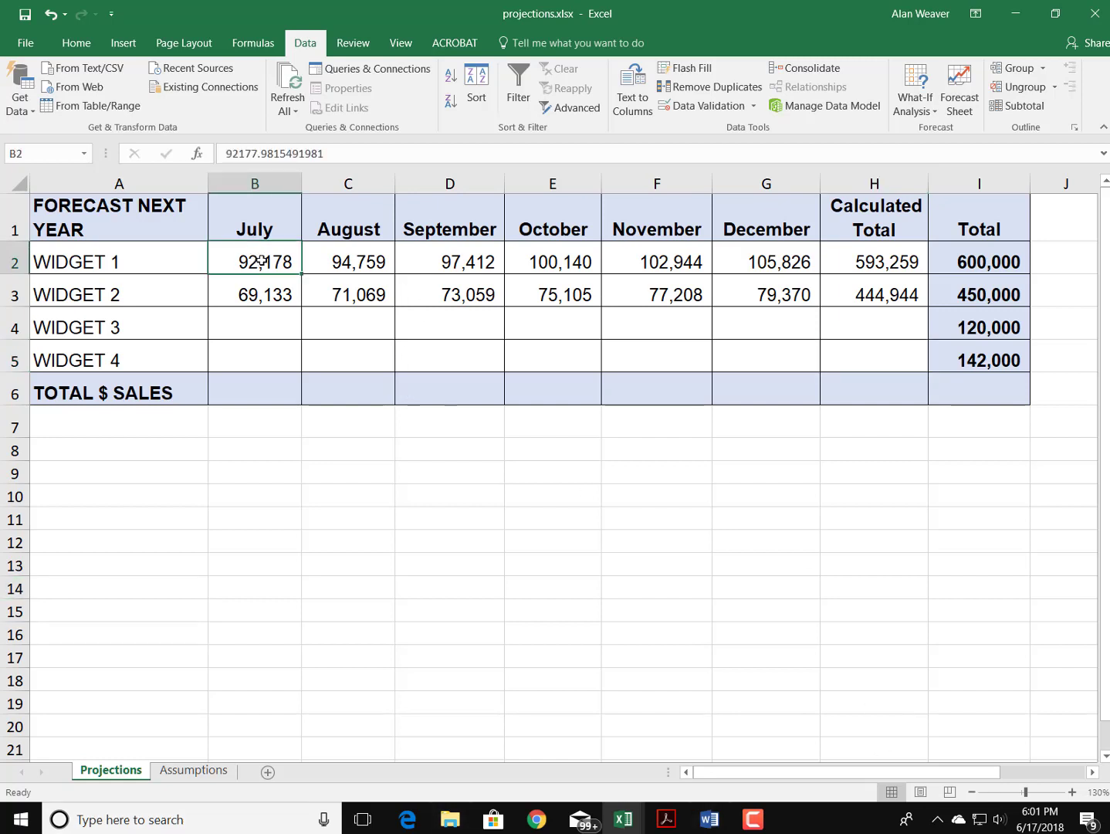
pyautogui.write('85000')
pyautogui.press('Return')
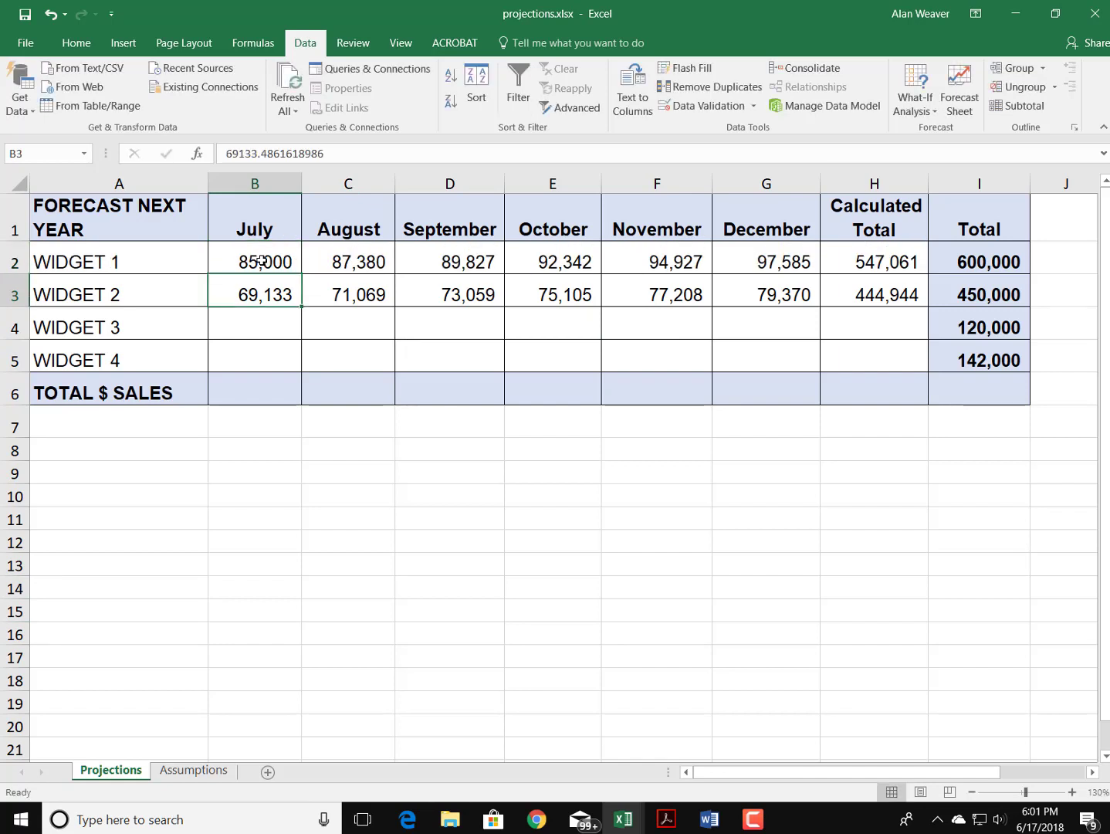
pyautogui.write('50,00')
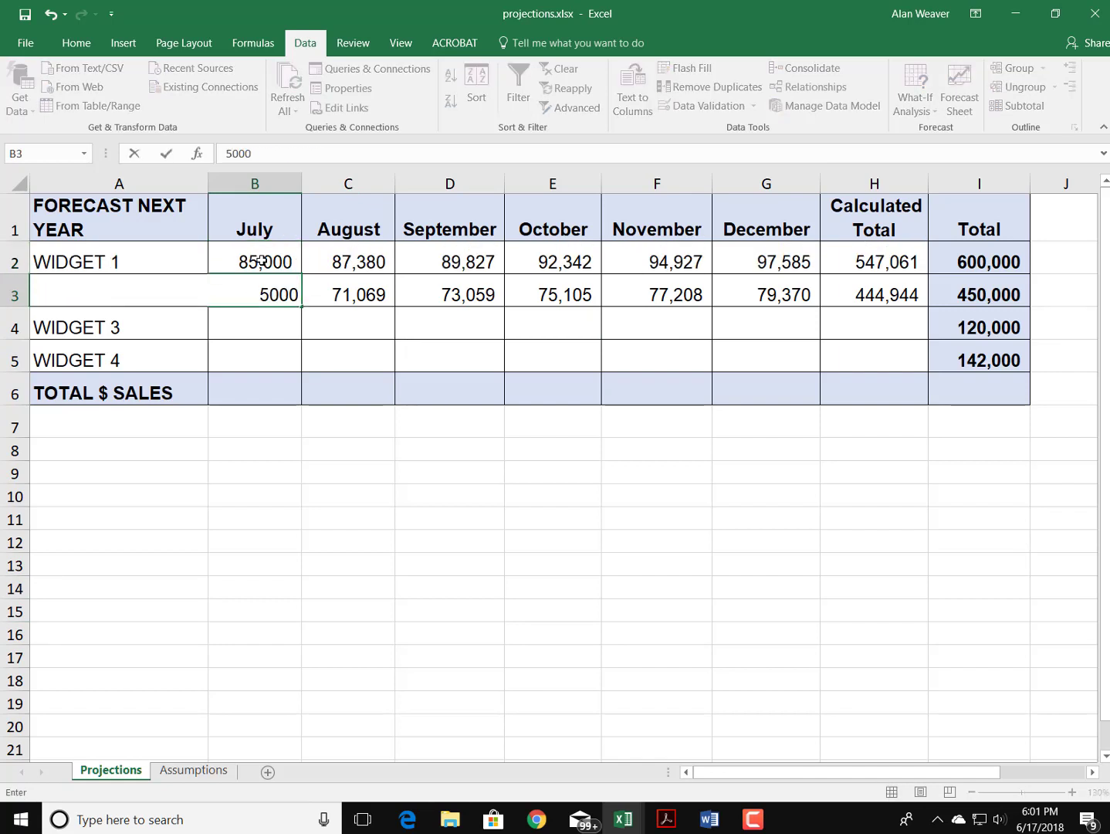
pyautogui.write('0')
pyautogui.press('Return')
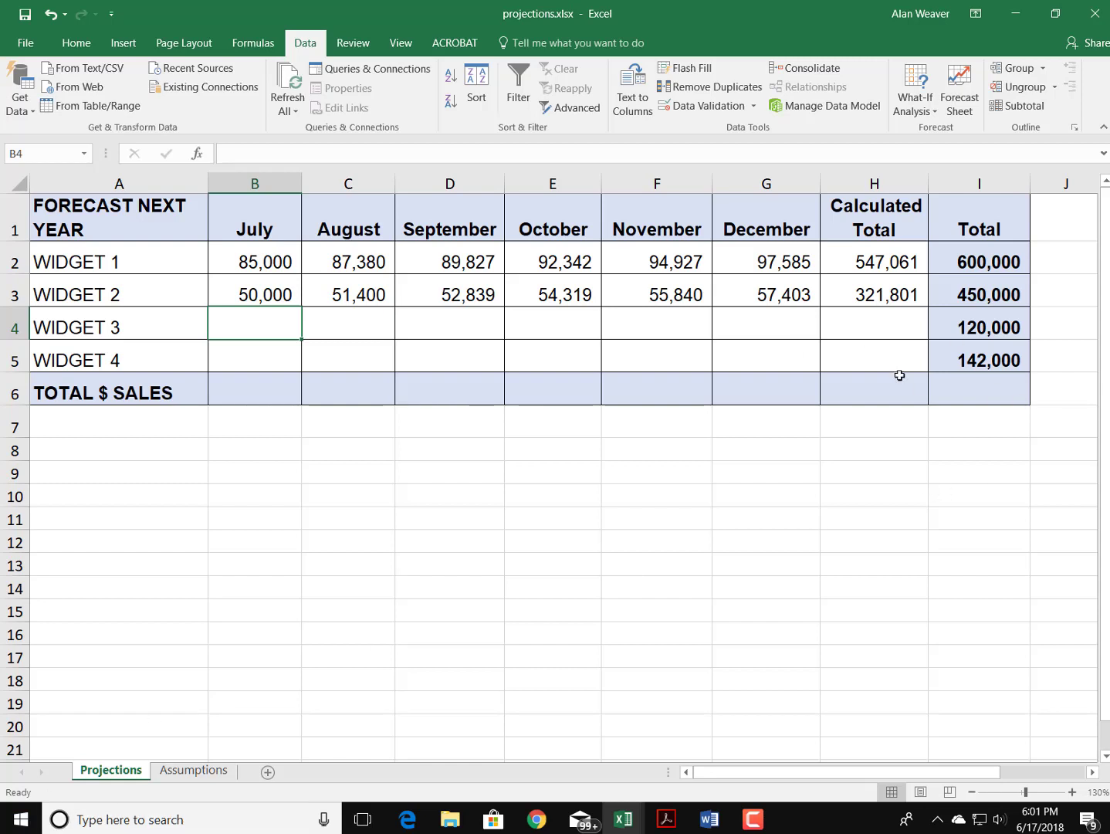
pyautogui.click(884, 261)
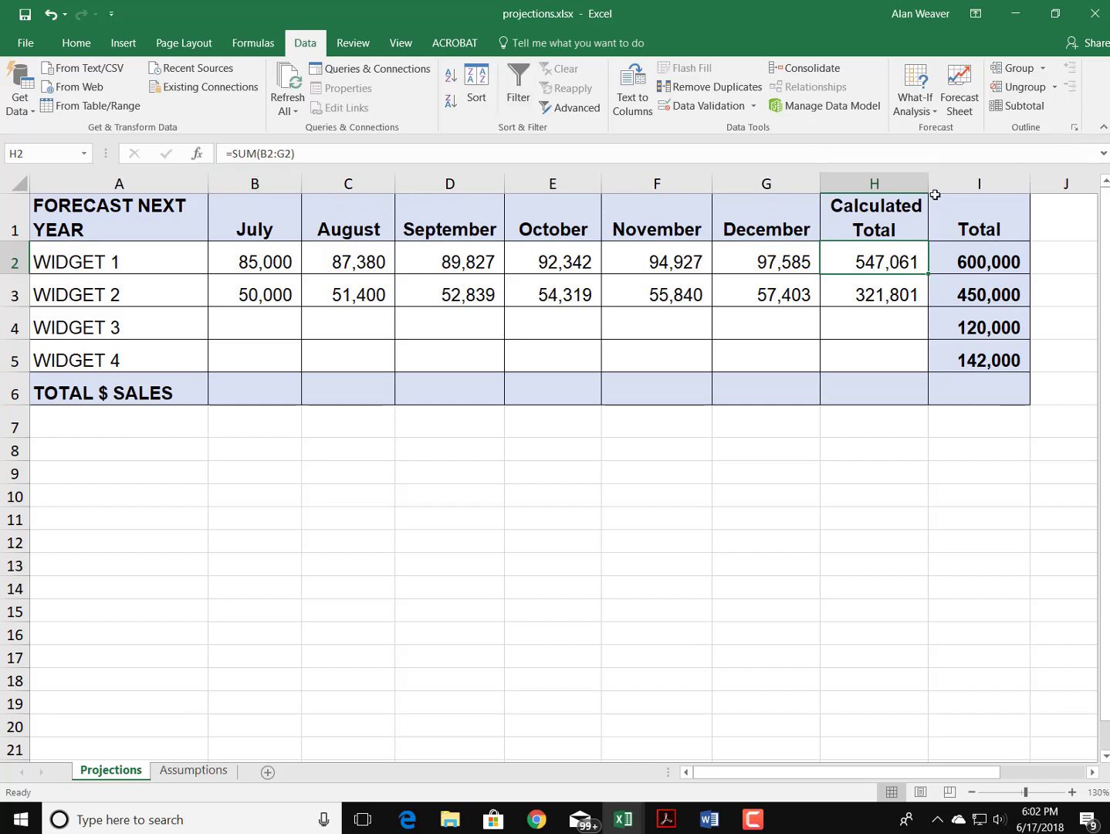
pyautogui.click(918, 112)
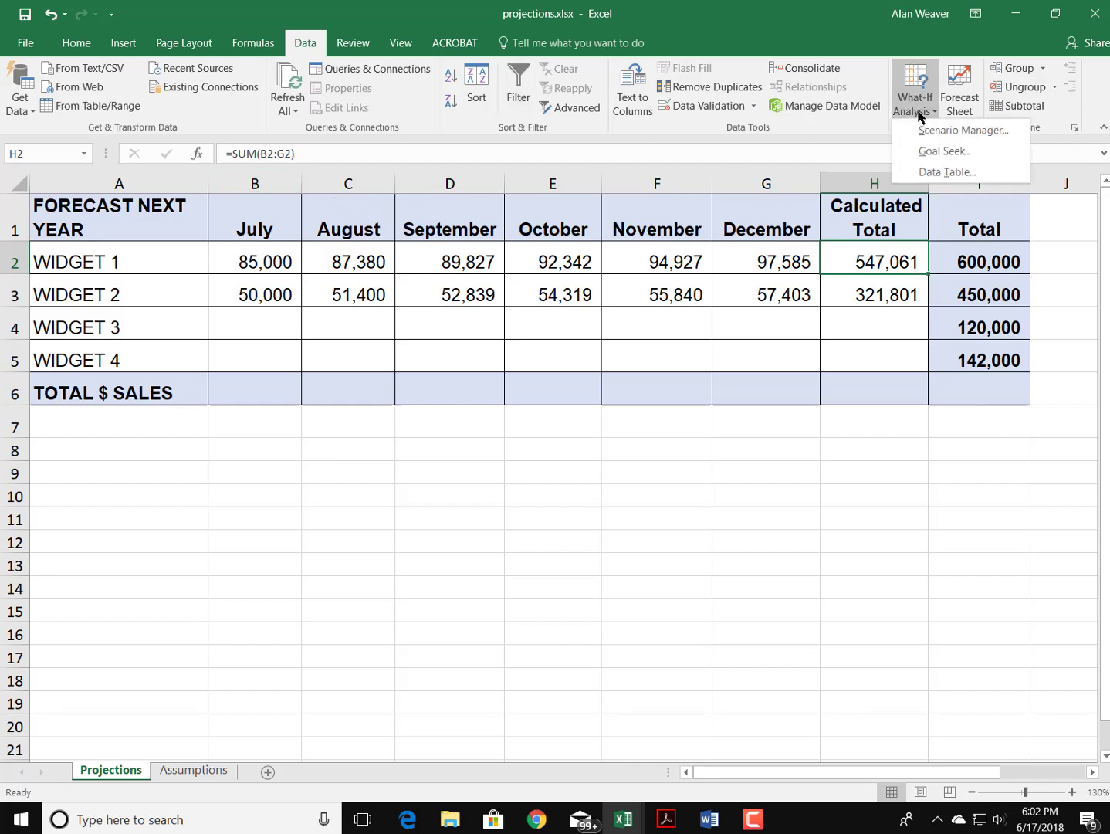
pyautogui.click(931, 152)
pyautogui.click(907, 431)
pyautogui.write('550000')
pyautogui.click(901, 451)
pyautogui.click(269, 264)
pyautogui.press('Return')
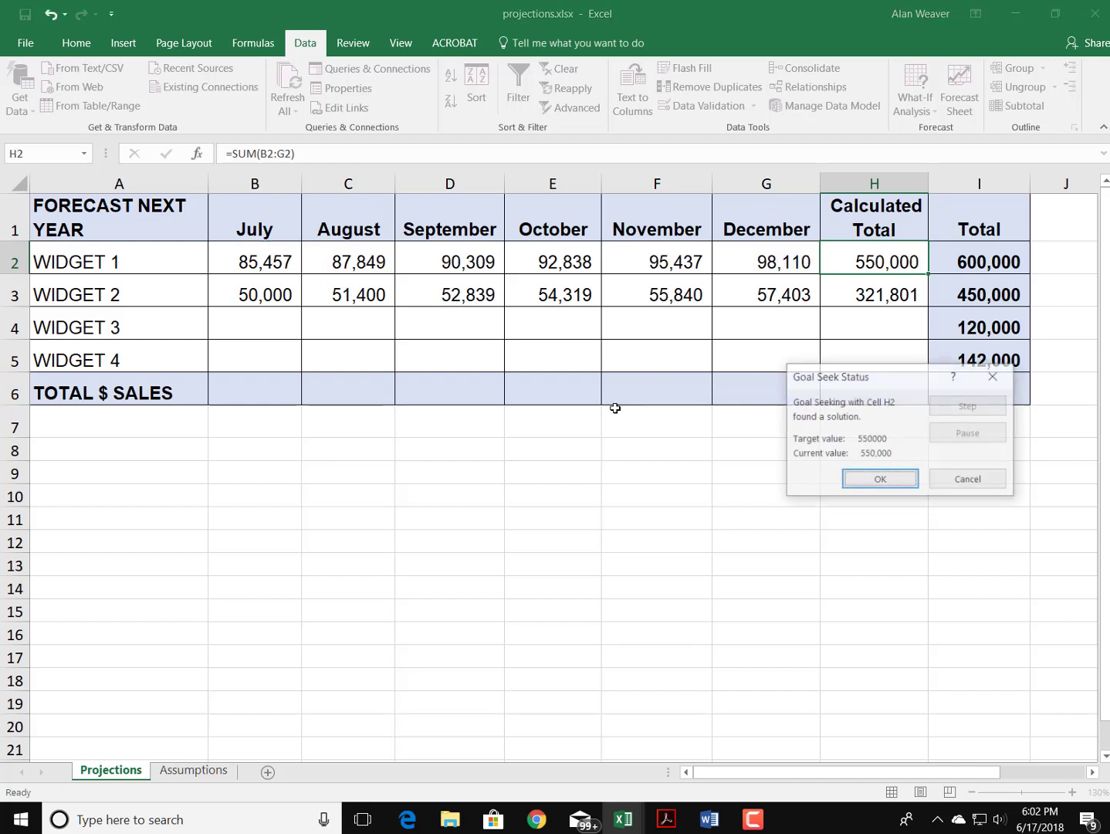
pyautogui.press('Return')
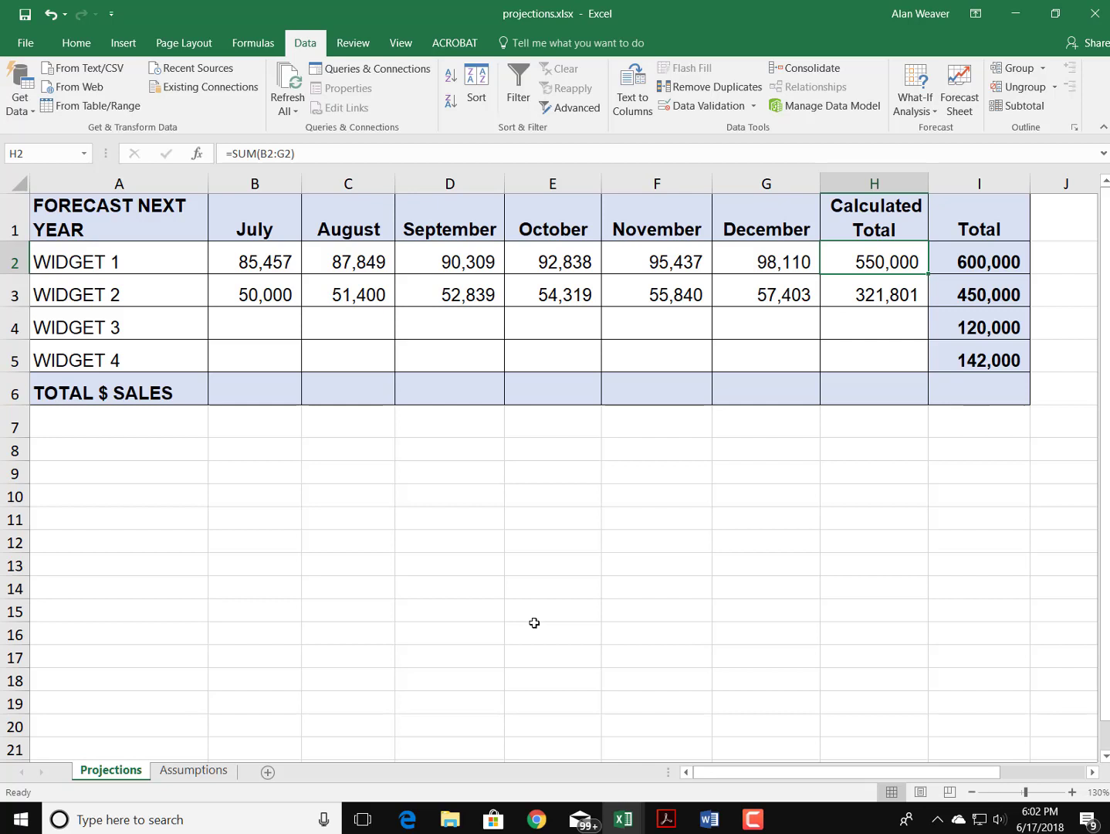
pyautogui.hotkey('ctrl', 'z')
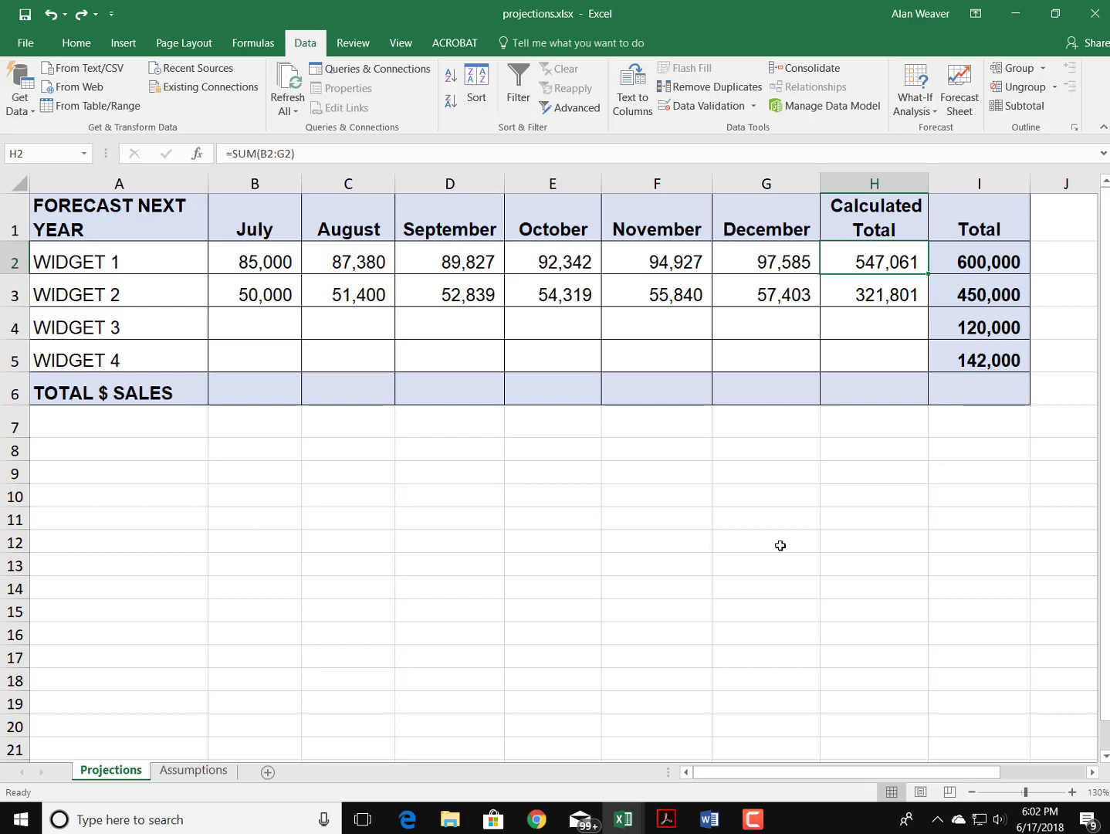
pyautogui.click(218, 775)
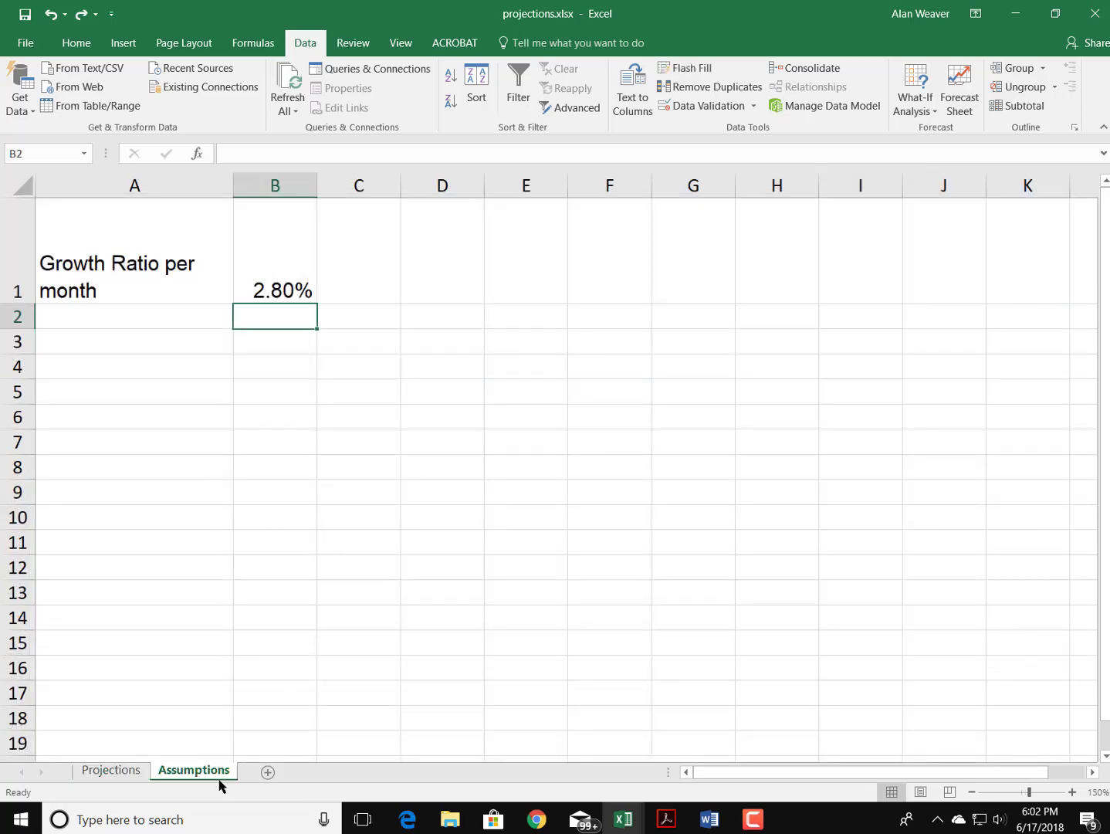
pyautogui.rightClick(219, 784)
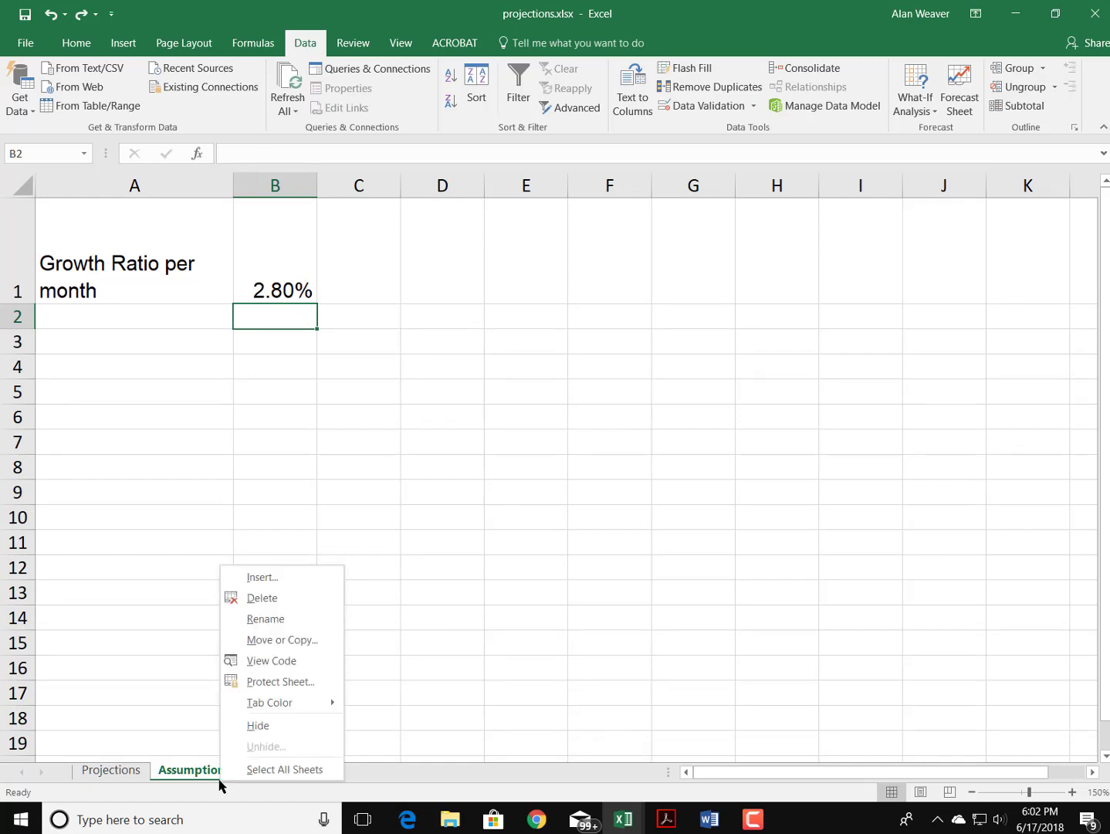
pyautogui.click(271, 726)
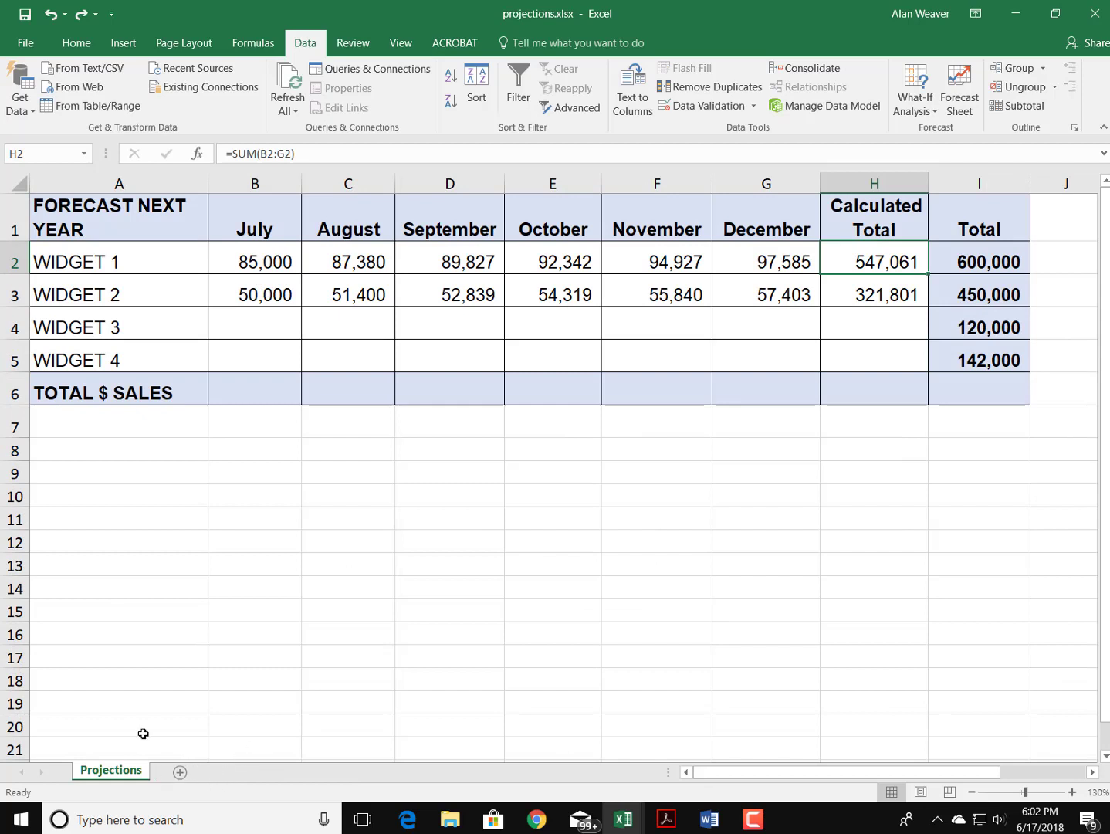
pyautogui.click(154, 573)
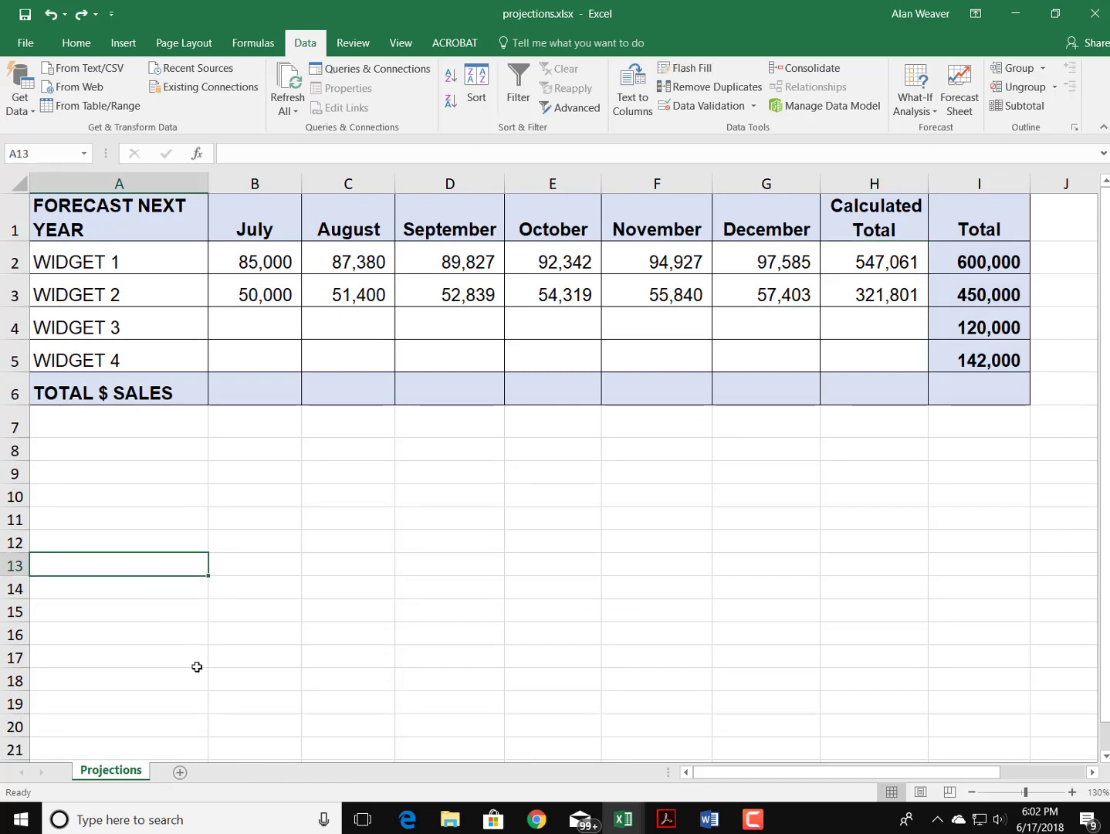
pyautogui.rightClick(128, 772)
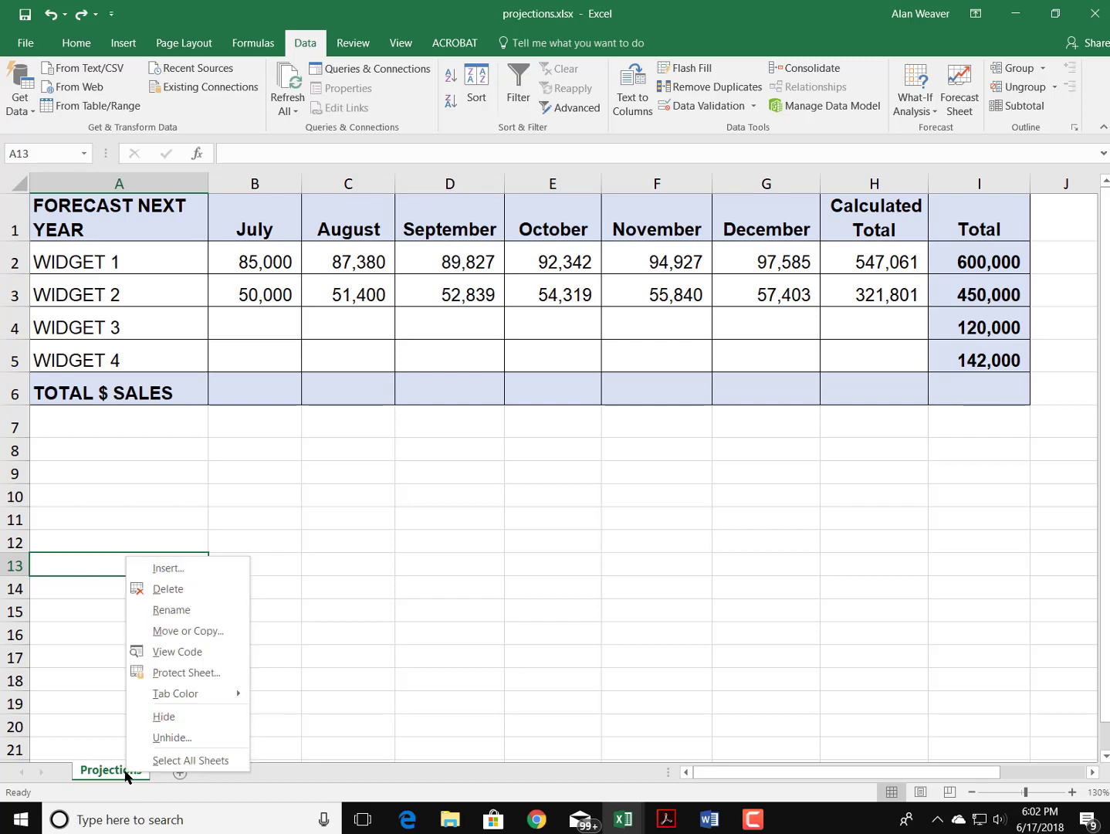
pyautogui.click(177, 739)
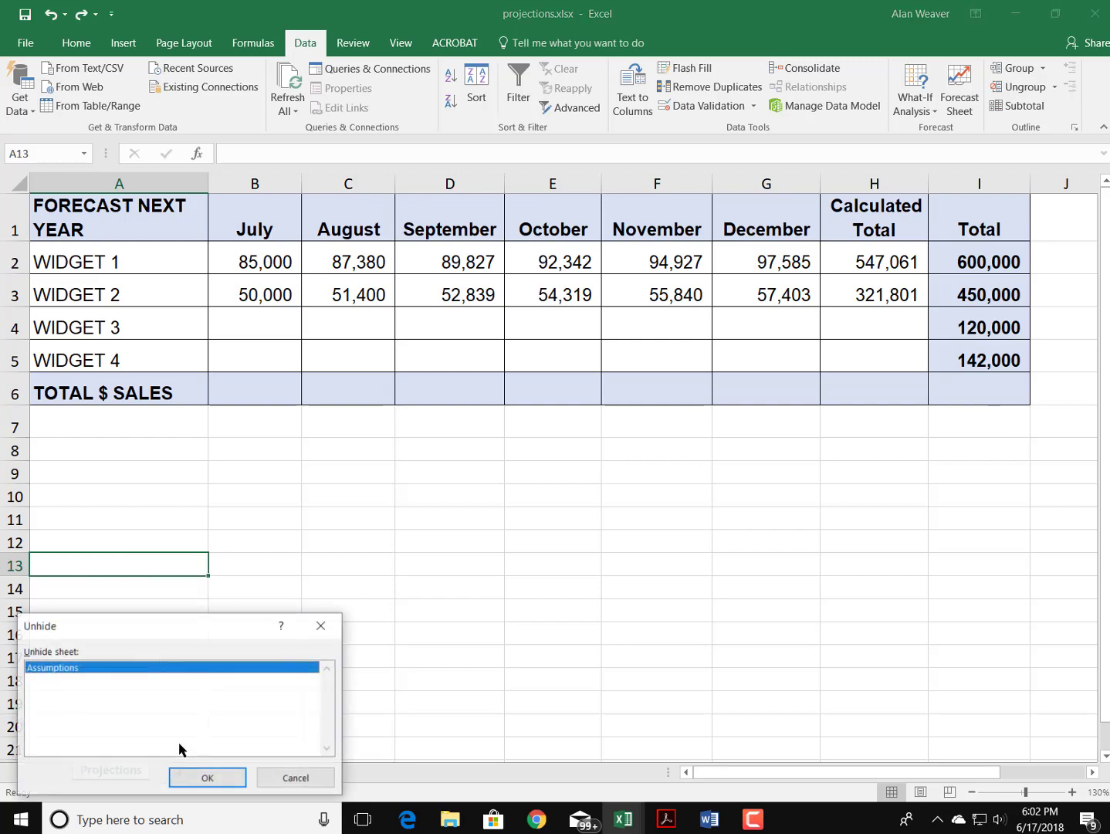
pyautogui.click(207, 778)
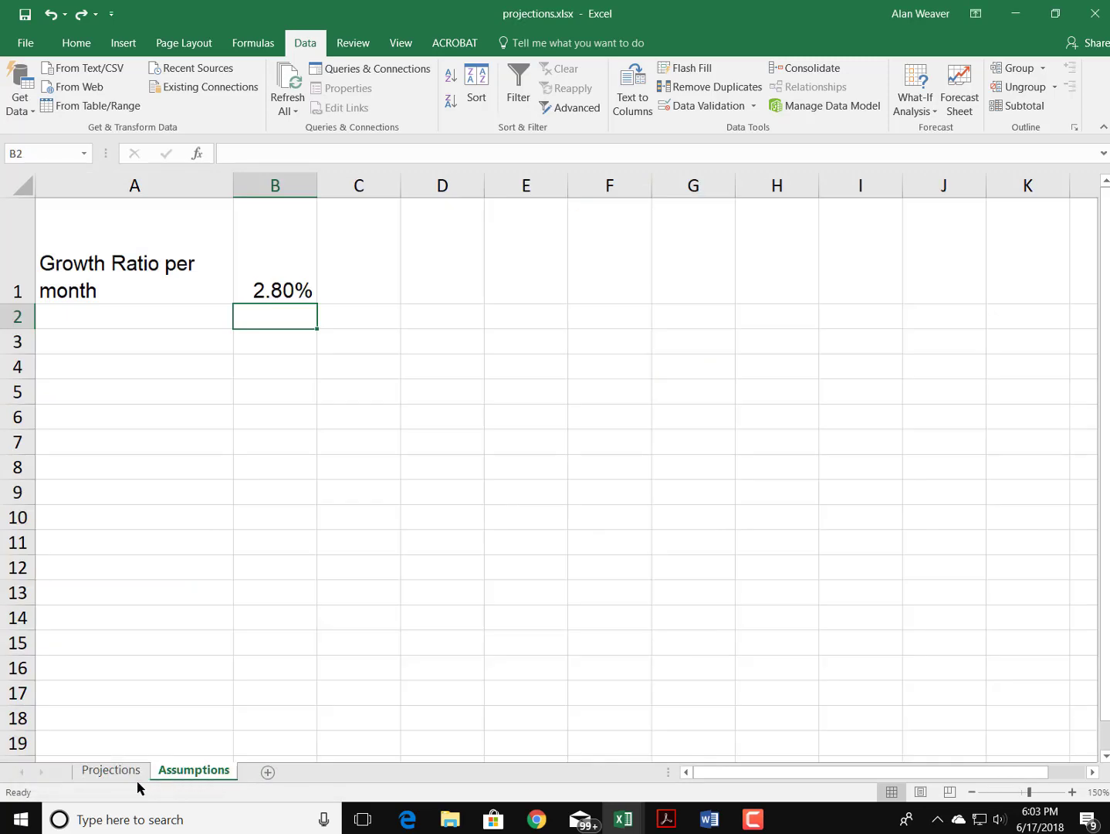
pyautogui.click(92, 771)
pyautogui.click(291, 642)
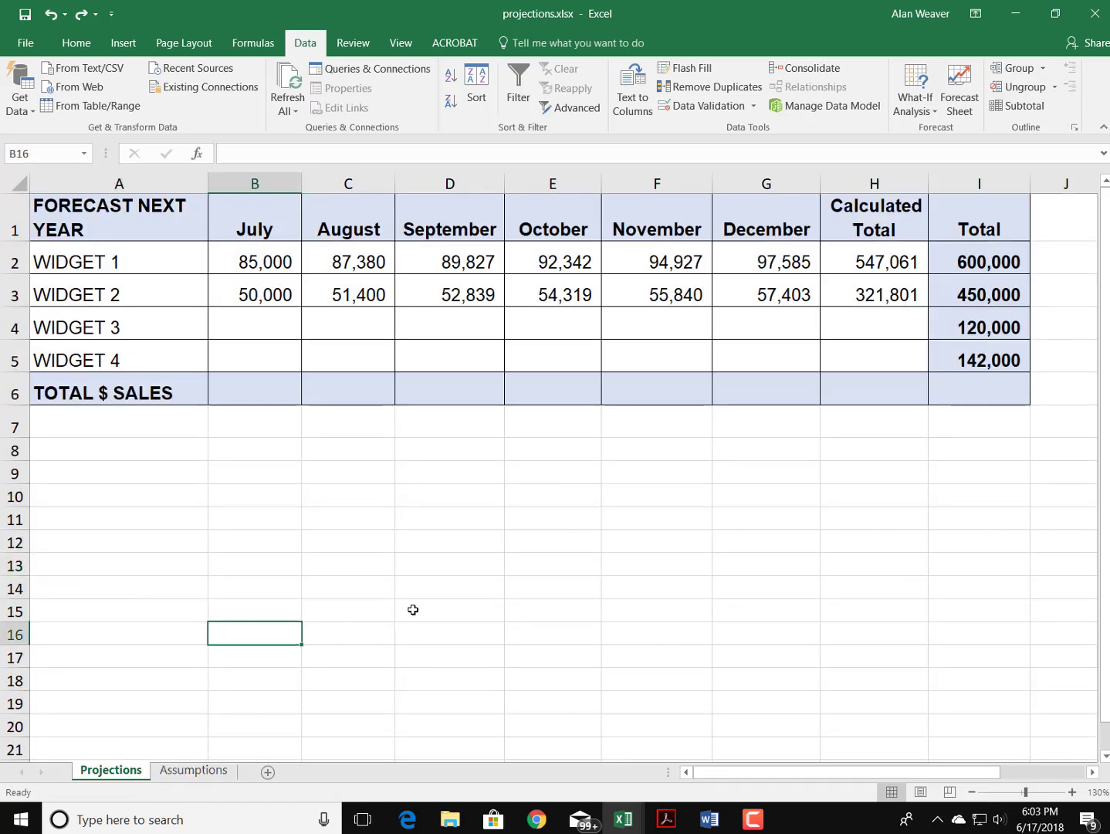
pyautogui.moveTo(96, 209); pyautogui.dragTo(962, 397)
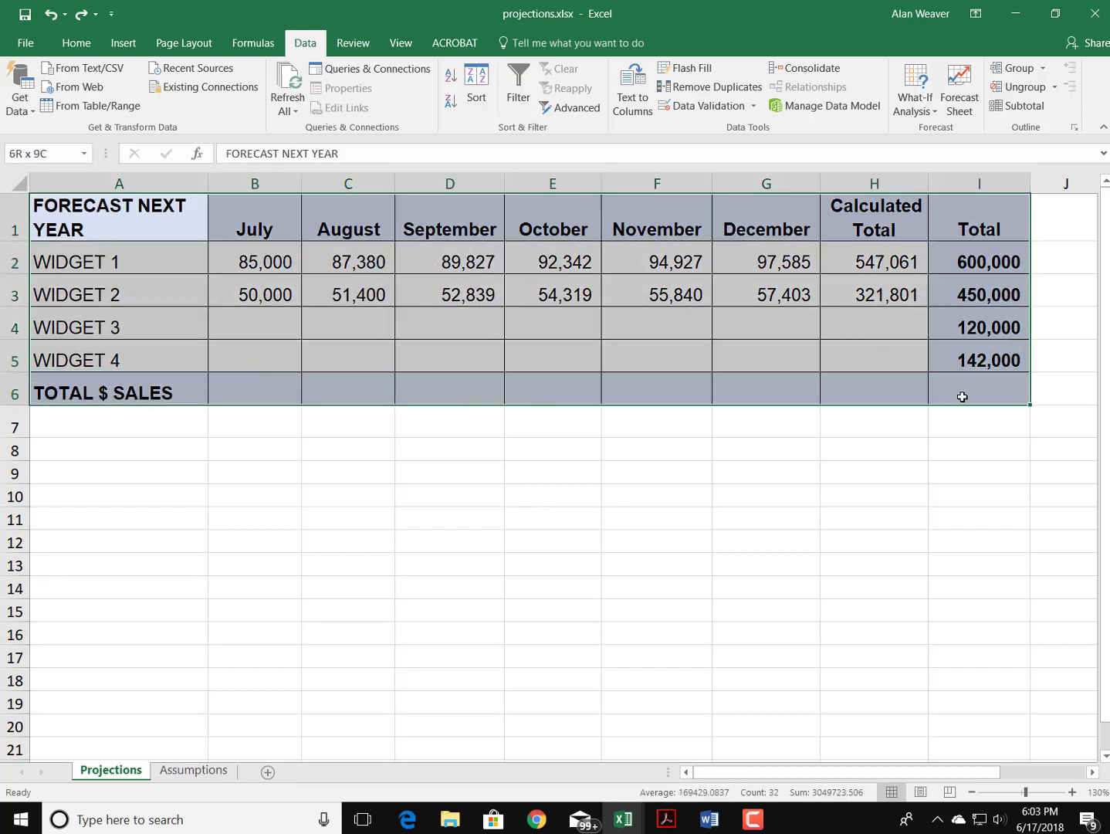
pyautogui.click(832, 512)
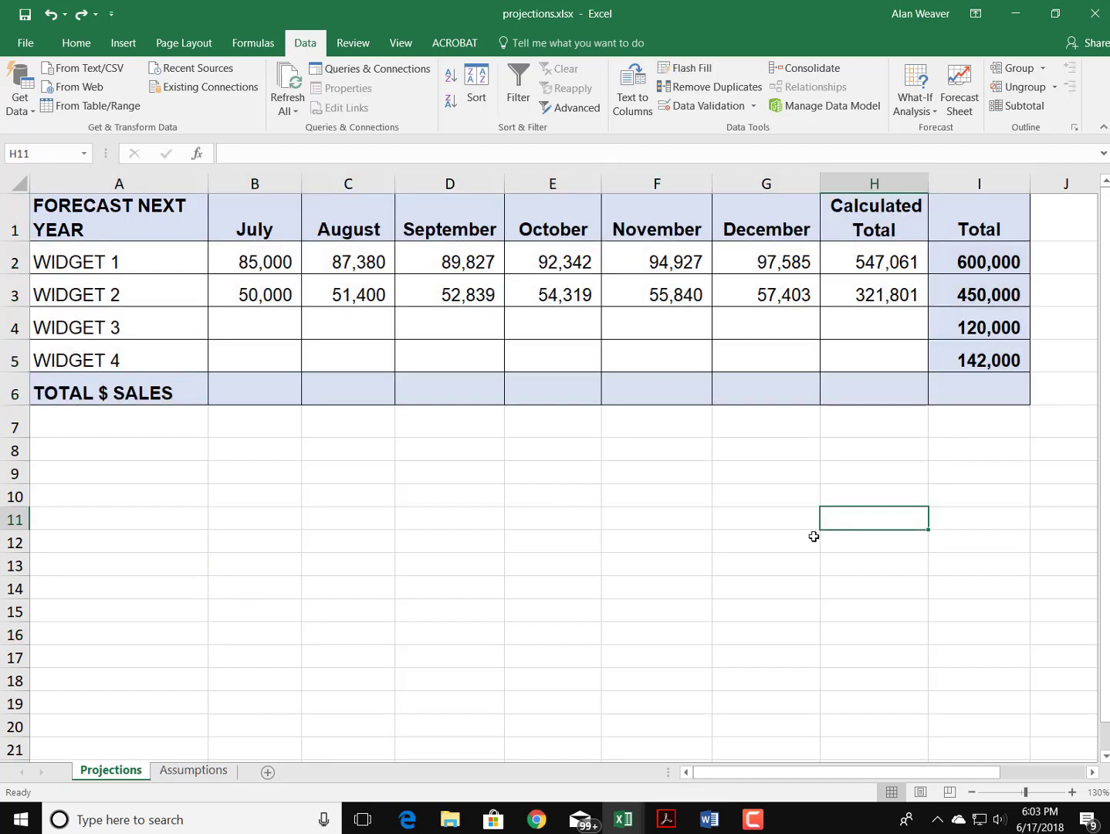